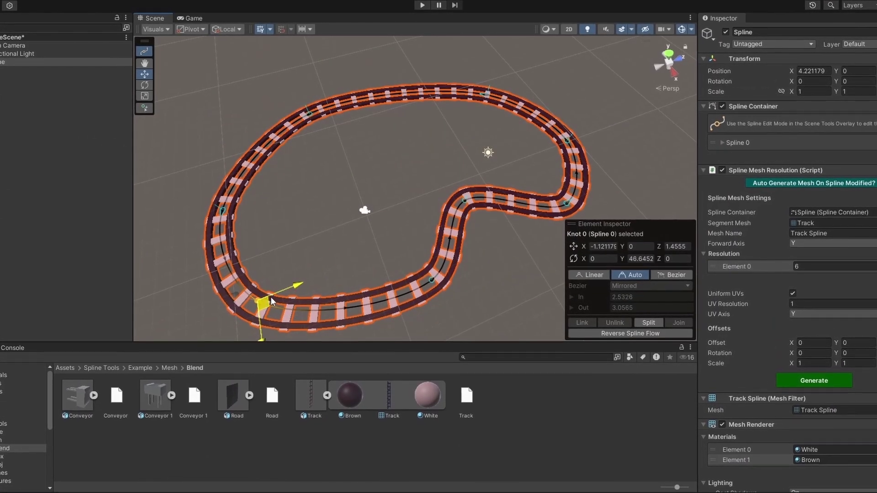
- Move Knot 0 of the track spline so the railway loop reshapes around it
{"action": "left_click_drag", "start_coordinate": [271, 297], "coordinate": [267, 304]}
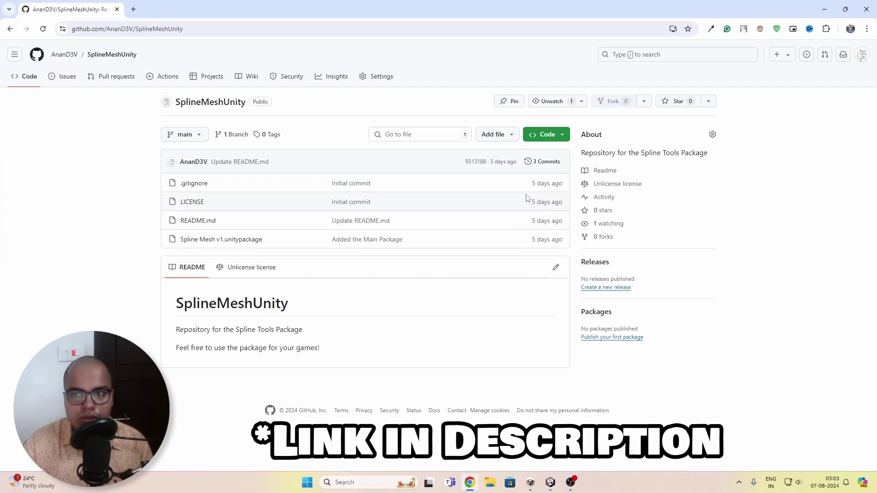
- Download the SplineMeshUnity repository as a ZIP and open it to reveal Spline Mesh v1
{"action": "left_click", "coordinate": [555, 140]}
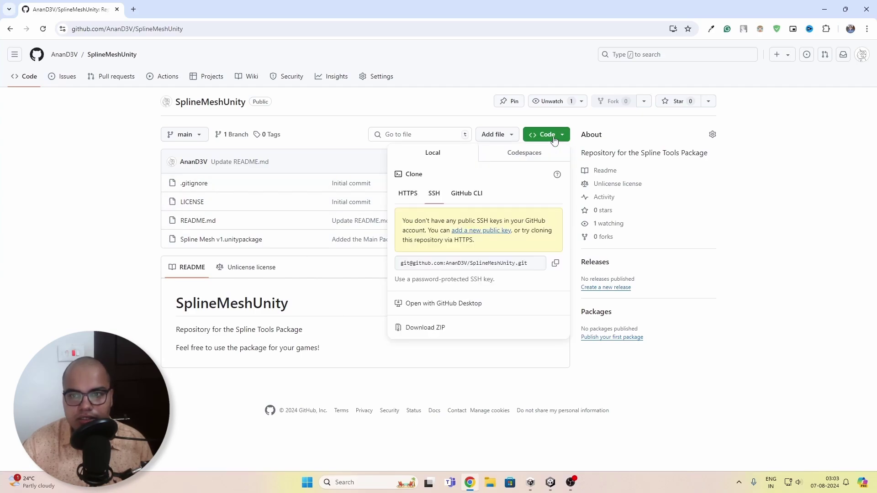
{"action": "left_click", "coordinate": [427, 329]}
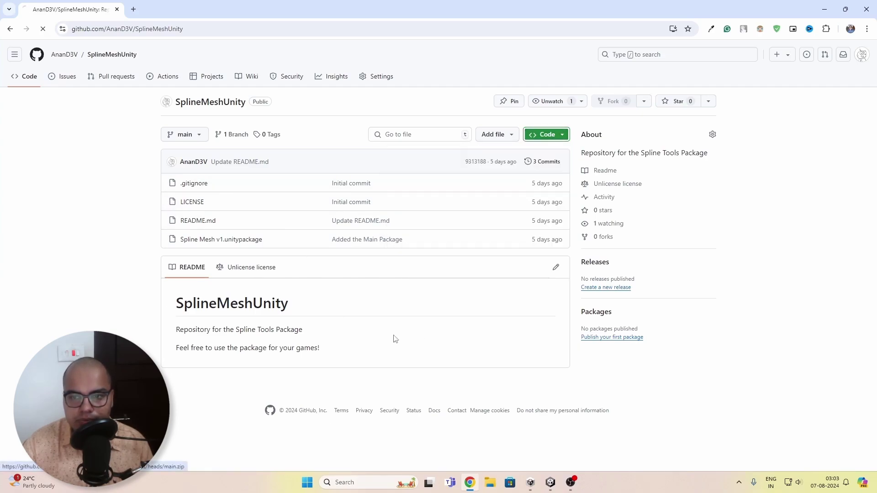
{"action": "left_click", "coordinate": [754, 54]}
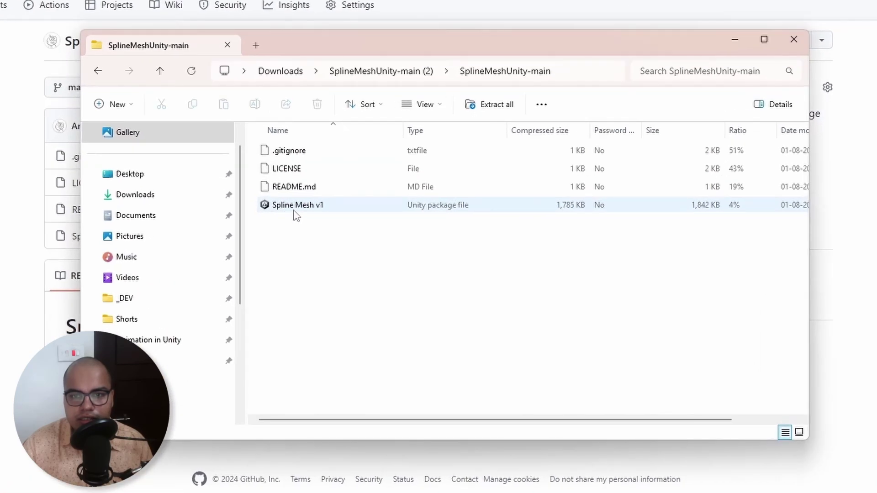
- Import Spline Mesh v1.unitypackage with both the Example and Scripts folders included
{"action": "double_click", "coordinate": [296, 208]}
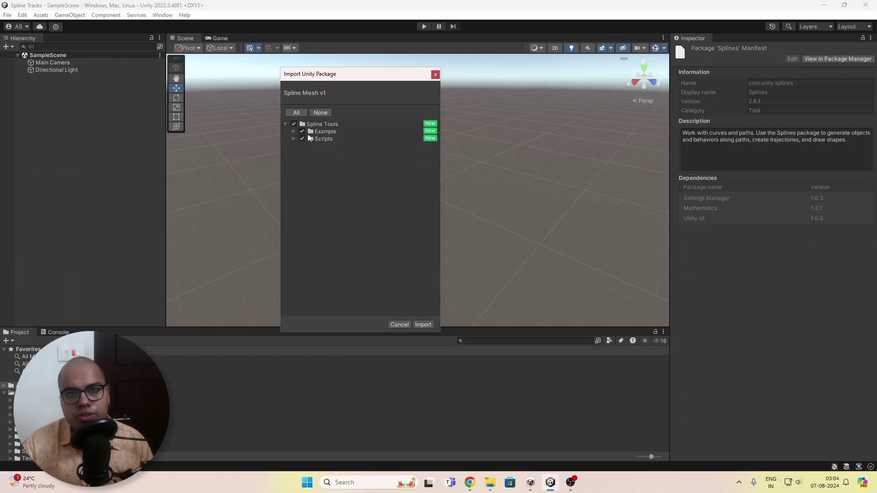
{"action": "left_click", "coordinate": [301, 131]}
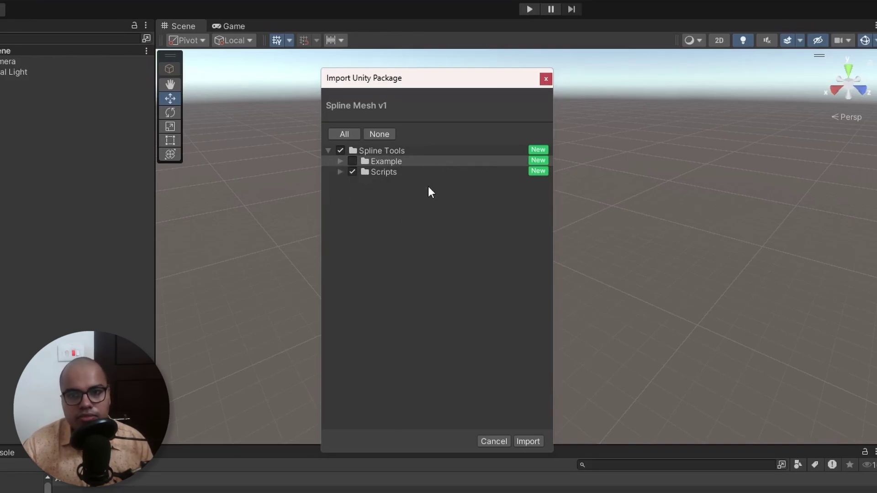
{"action": "left_click", "coordinate": [352, 162]}
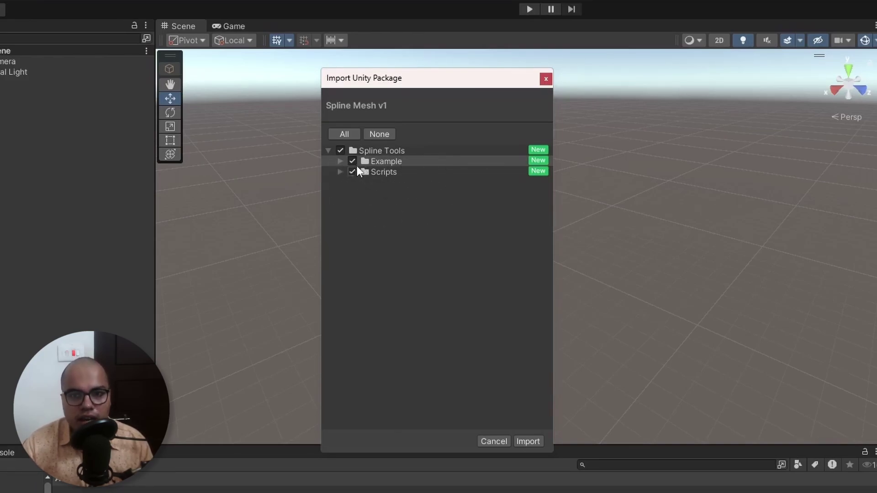
{"action": "left_click", "coordinate": [535, 438]}
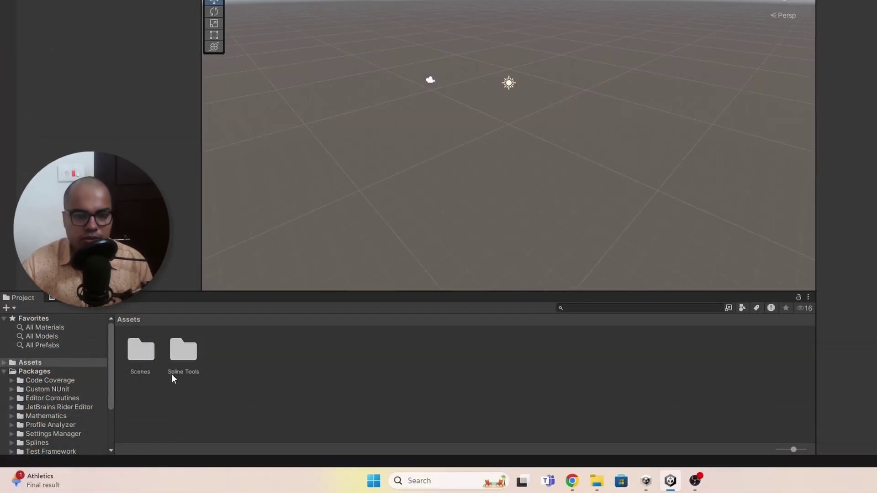
- Open Spline Tools > Scripts and preview the SplineMesh and SplineMeshResolution scripts
{"action": "double_click", "coordinate": [186, 366]}
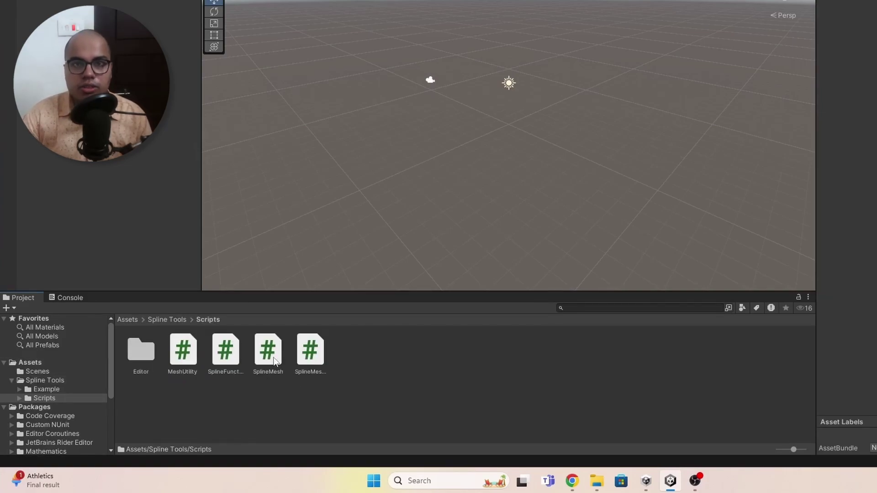
{"action": "left_click", "coordinate": [268, 353]}
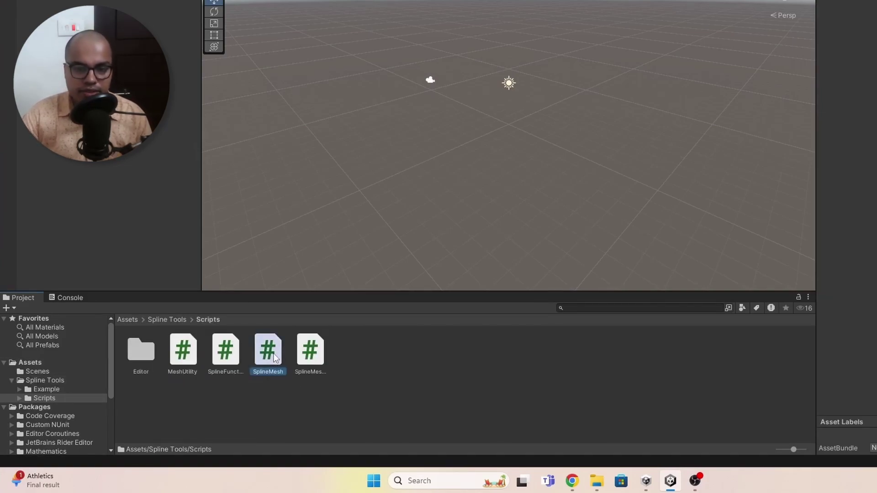
{"action": "left_click", "coordinate": [312, 353]}
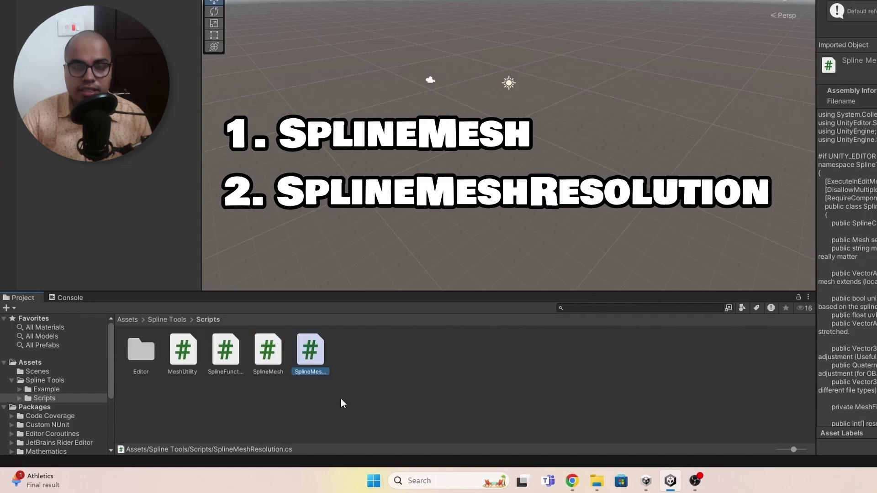
{"action": "left_click", "coordinate": [277, 360]}
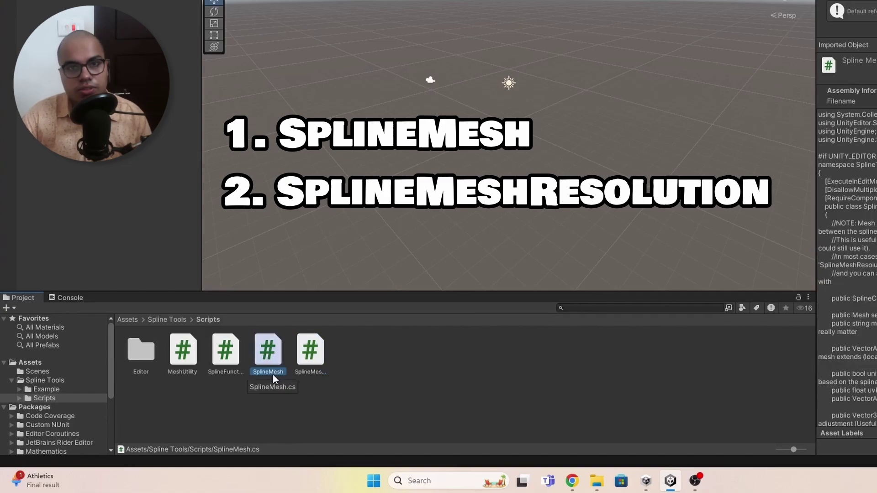
{"action": "left_click", "coordinate": [312, 359]}
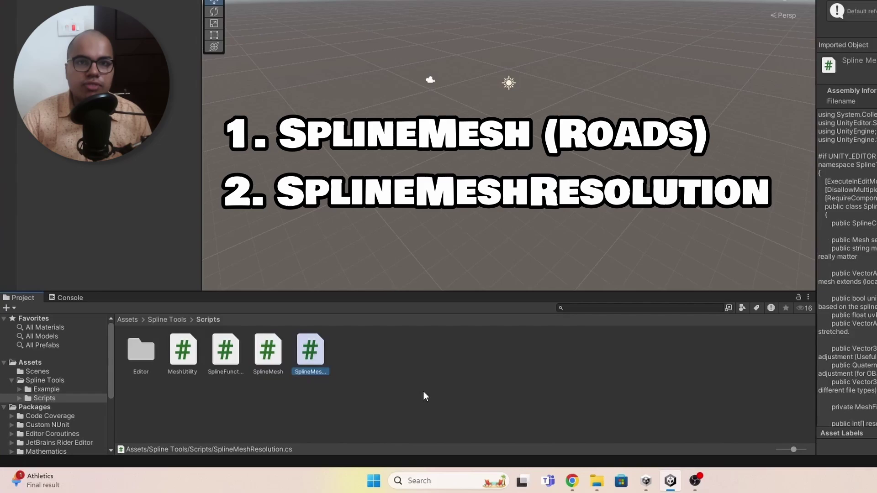
{"action": "left_click", "coordinate": [270, 360]}
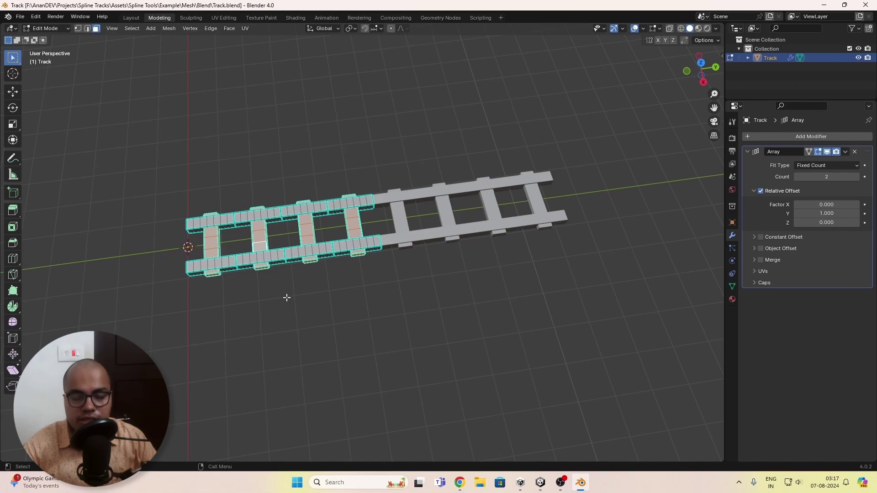
- Frame the Track mesh and pan along it to confirm it starts at the origin on an axis
{"action": "key", "text": "KP_Decimal"}
{"action": "key", "text": "Tab"}
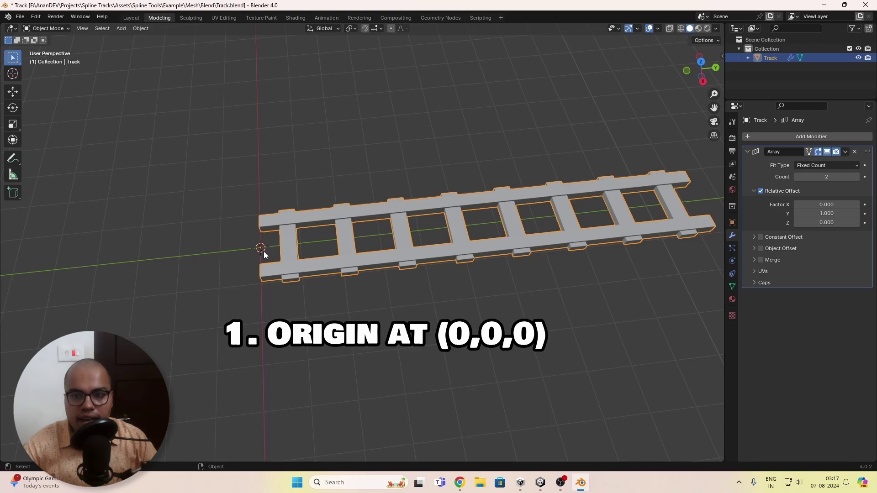
{"action": "middle_click_drag", "start_coordinate": [386, 280], "coordinate": [296, 283], "text": "shift"}
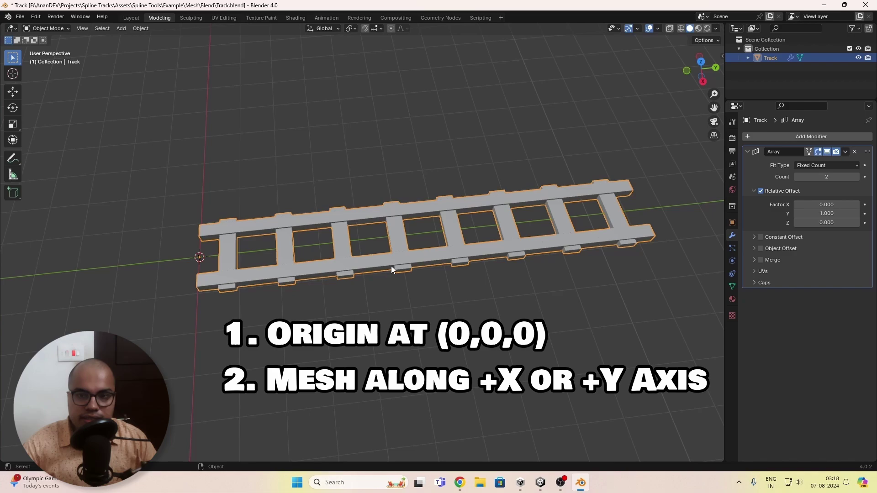
- Inspect the track's subdivisions in Edit Mode, then save Track.blend
{"action": "key", "text": "Tab"}
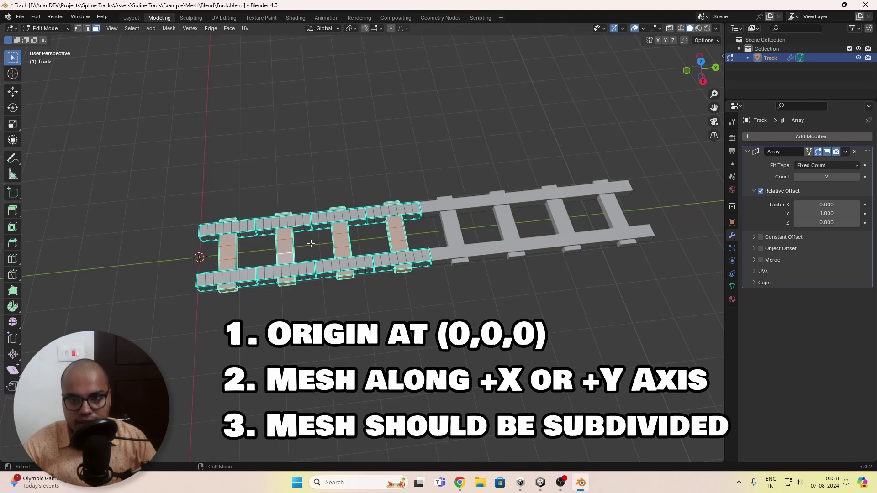
{"action": "key", "text": "alt+a"}
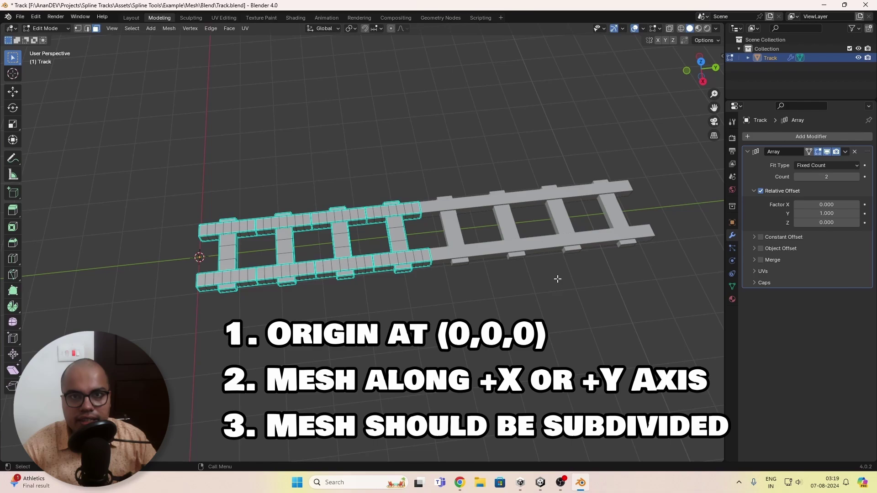
{"action": "key", "text": "Tab"}
{"action": "key", "text": "ctrl+s"}
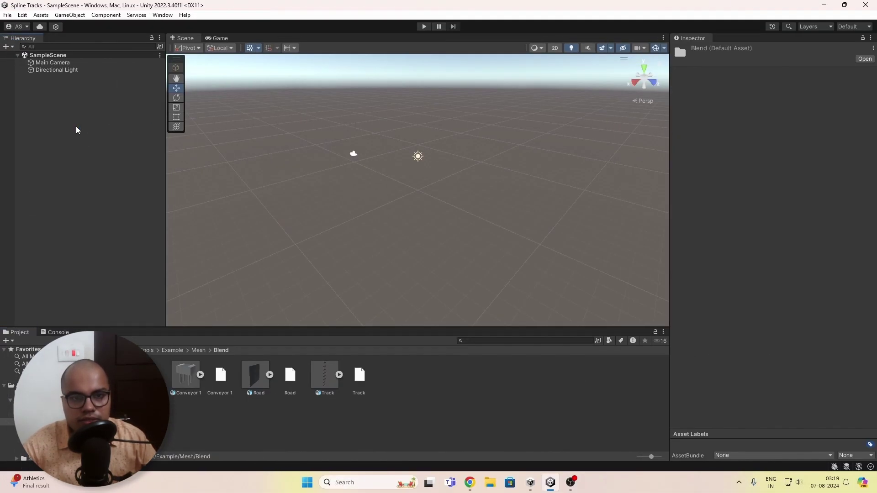
- Create a new Spline object and draw a long winding curve with seven knots
{"action": "right_click", "coordinate": [77, 127]}
{"action": "mouse_move", "coordinate": [100, 303]}
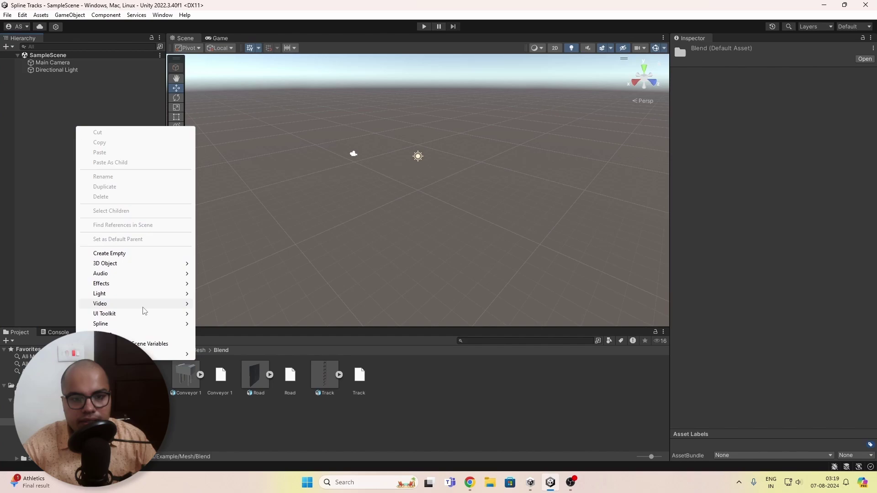
{"action": "left_click", "coordinate": [237, 324]}
{"action": "left_click", "coordinate": [283, 150]}
{"action": "left_click", "coordinate": [308, 186]}
{"action": "left_click", "coordinate": [385, 186]}
{"action": "left_click", "coordinate": [418, 245]}
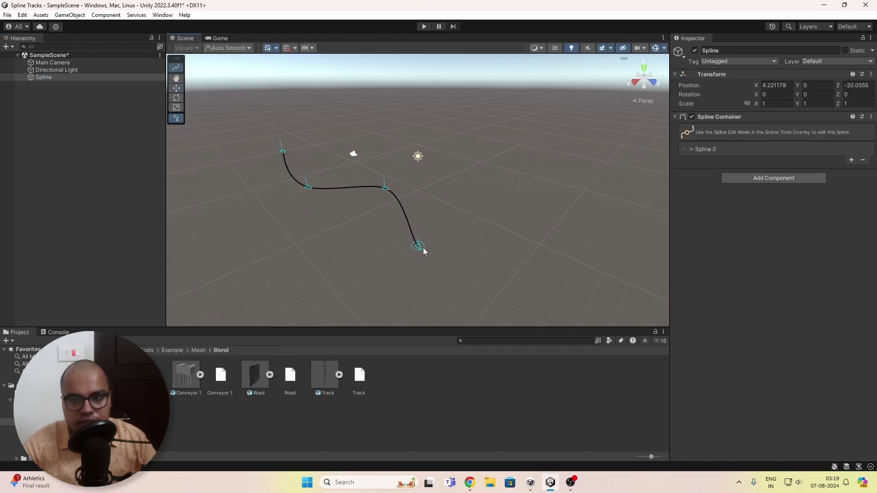
{"action": "left_click", "coordinate": [526, 237]}
{"action": "left_click", "coordinate": [522, 180]}
{"action": "left_click", "coordinate": [419, 138]}
{"action": "left_click", "coordinate": [343, 137]}
{"action": "key", "text": "Escape"}
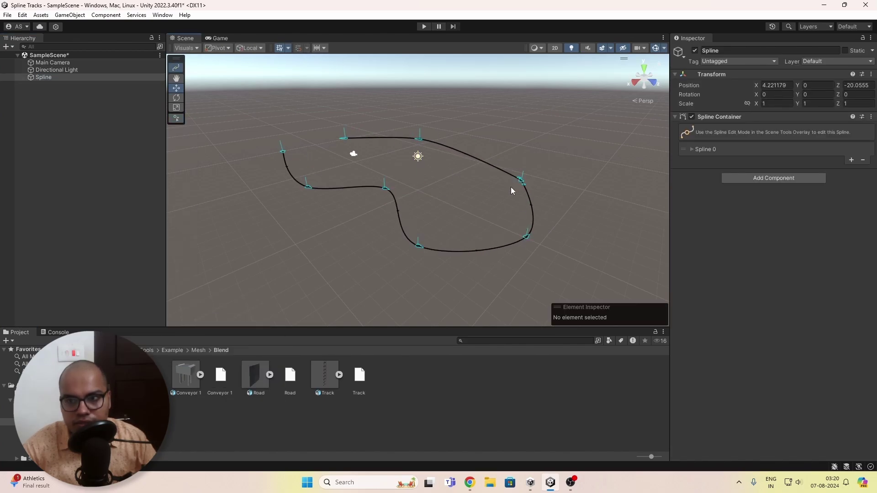
- Give the knot on the right of the curve smooth Bezier tangents
{"action": "left_click", "coordinate": [524, 184]}
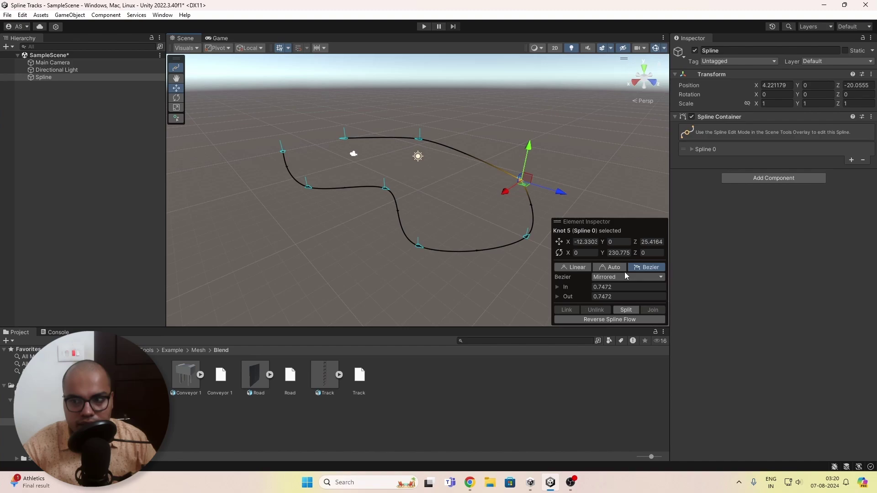
{"action": "left_click", "coordinate": [616, 270]}
{"action": "left_click", "coordinate": [539, 150]}
{"action": "left_click", "coordinate": [774, 178]}
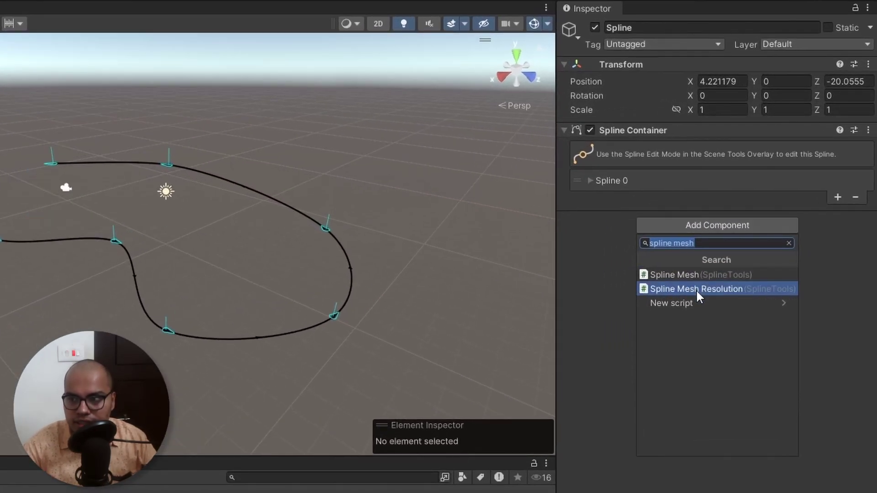
- Add Spline Mesh Resolution to the spline and move it above the Mesh Filter
{"action": "left_click", "coordinate": [717, 290]}
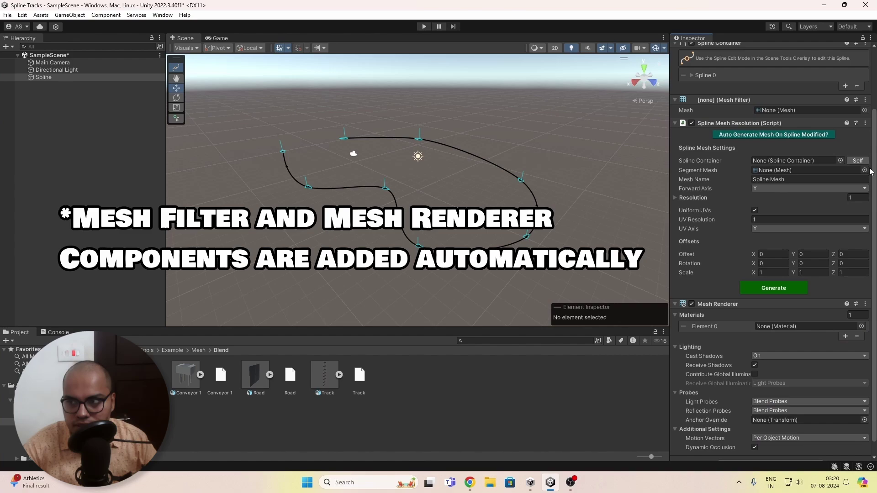
{"action": "left_click", "coordinate": [865, 123]}
{"action": "left_click", "coordinate": [823, 153]}
{"action": "scroll", "coordinate": [757, 325], "scroll_direction": "up", "scroll_amount": 3}
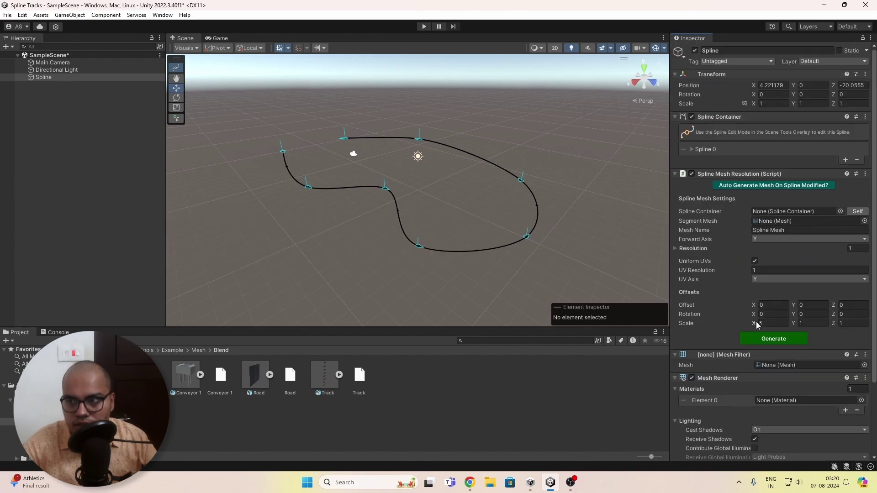
{"action": "scroll", "coordinate": [758, 325], "scroll_direction": "down", "scroll_amount": 3}
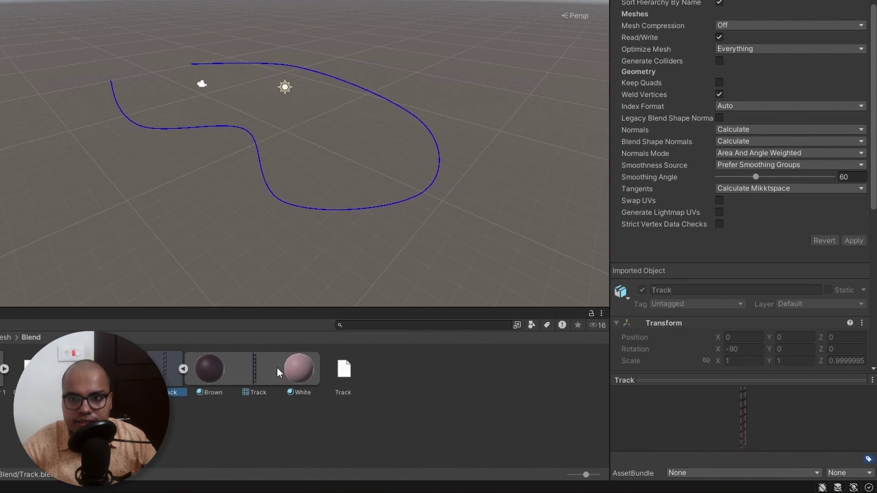
- Use two renderer material slots: White in Element 0, Brown in Element 1
{"action": "left_click", "coordinate": [837, 300]}
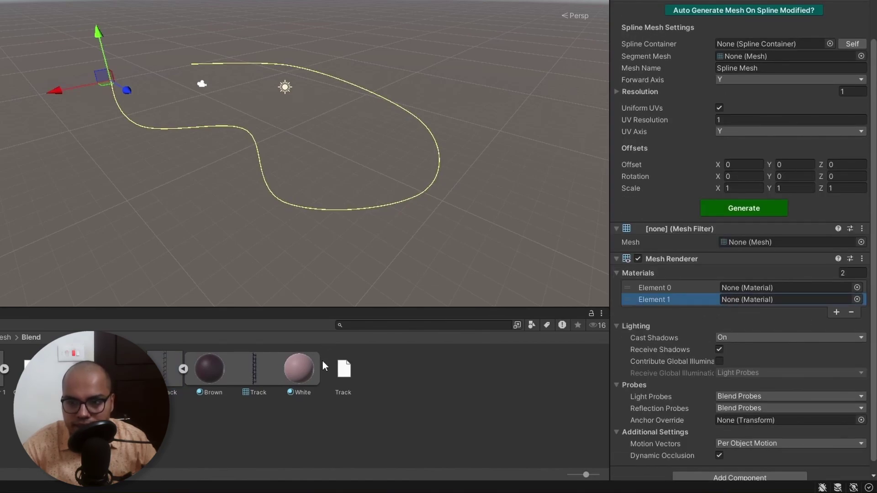
{"action": "left_click_drag", "start_coordinate": [299, 368], "coordinate": [744, 288]}
{"action": "mouse_move", "coordinate": [209, 368]}
{"action": "left_mouse_down"}
{"action": "mouse_move", "coordinate": [337, 369]}
{"action": "mouse_move", "coordinate": [747, 300]}
{"action": "left_mouse_up"}
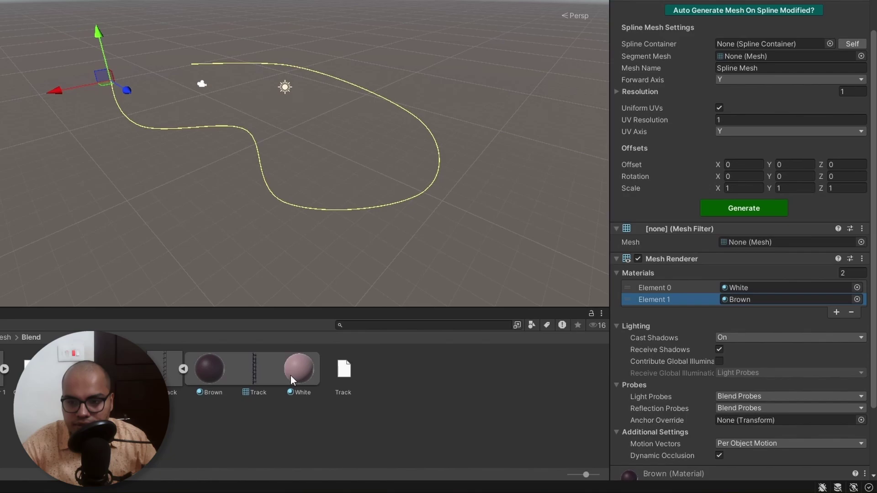
{"action": "scroll", "coordinate": [634, 453], "scroll_direction": "up", "scroll_amount": 3}
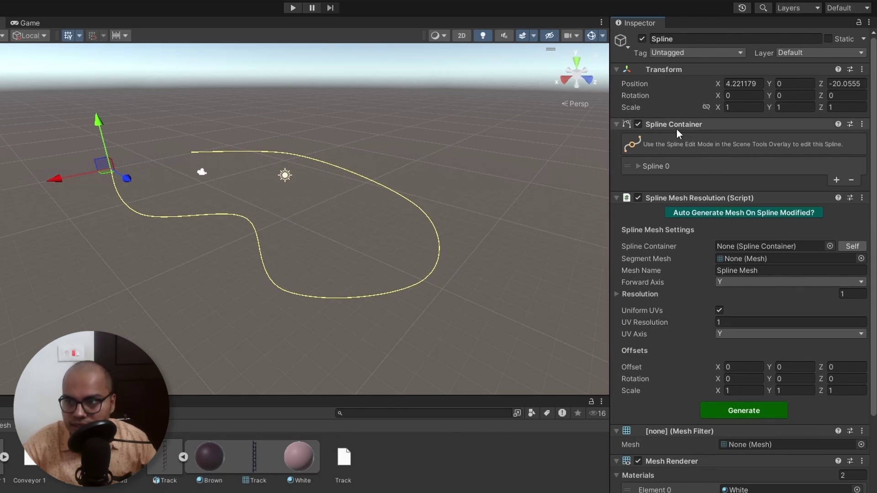
- Set Spline Container to Self, Segment Mesh to Track, and name the mesh Track Spline
{"action": "mouse_move", "coordinate": [674, 126]}
{"action": "left_mouse_down"}
{"action": "mouse_move", "coordinate": [724, 204]}
{"action": "mouse_move", "coordinate": [711, 144]}
{"action": "left_mouse_up"}
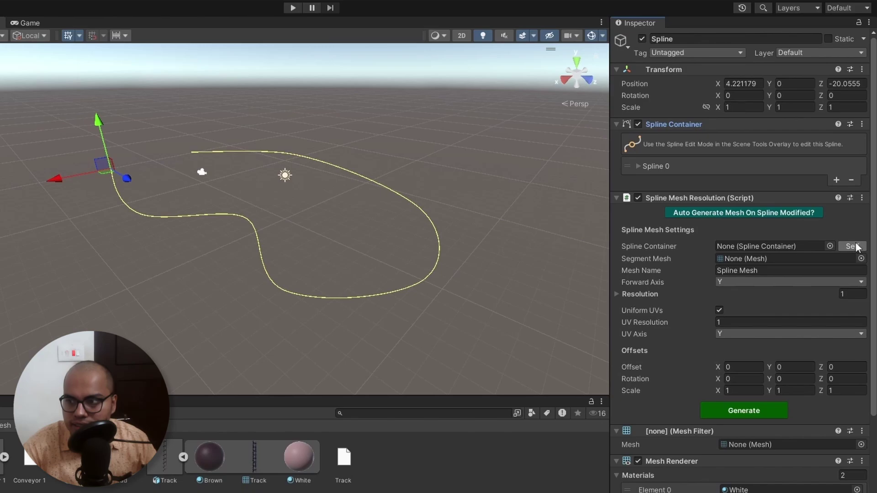
{"action": "left_click", "coordinate": [852, 245]}
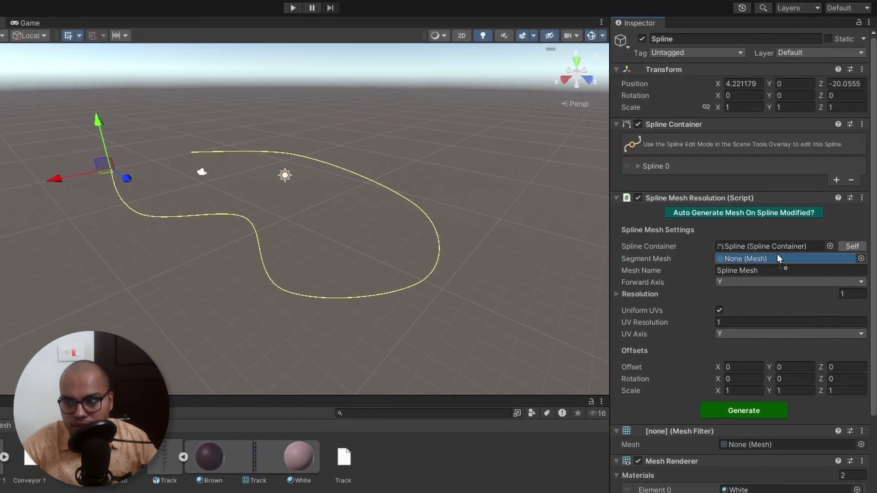
{"action": "left_click_drag", "start_coordinate": [371, 393], "coordinate": [777, 259]}
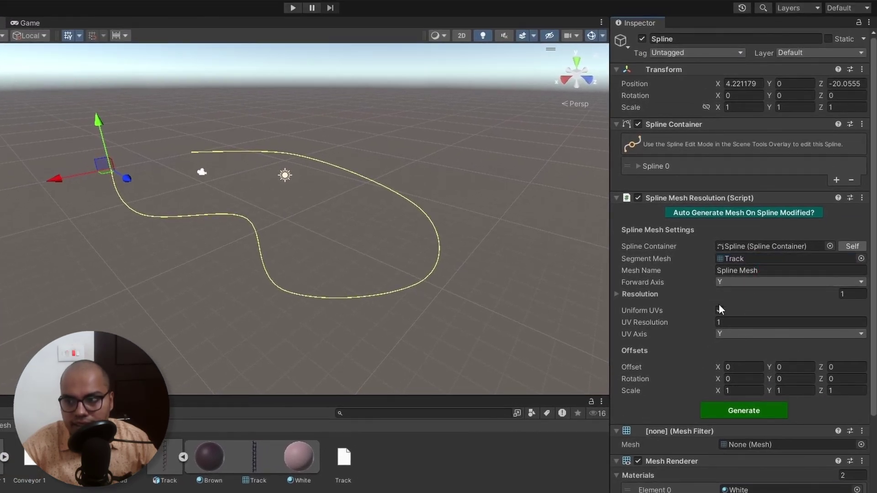
{"action": "left_click", "coordinate": [748, 270]}
{"action": "type", "text": "Track Spl"}
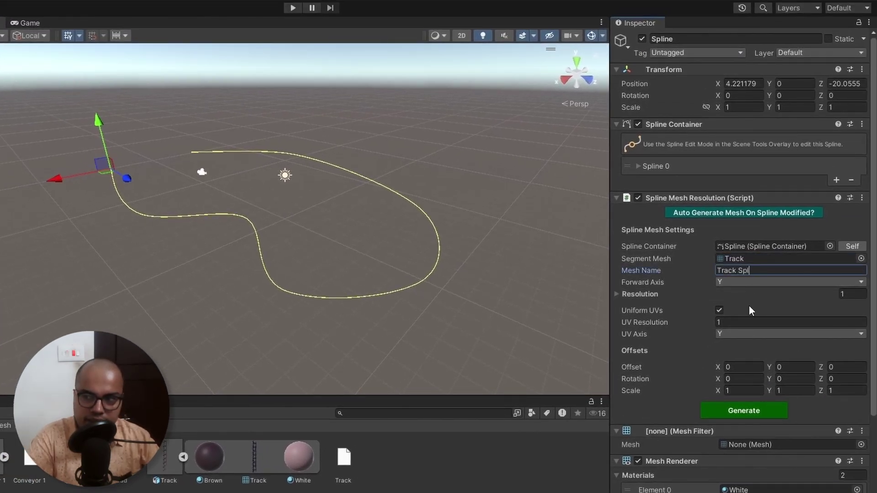
{"action": "type", "text": "ine"}
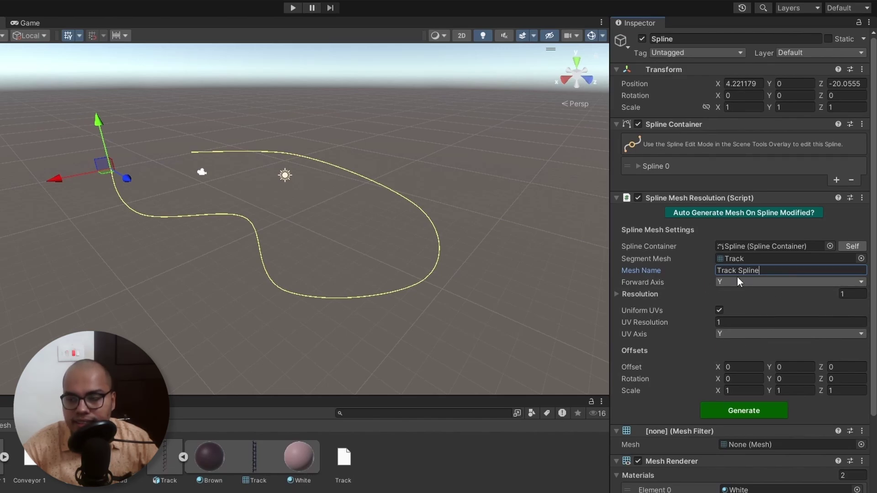
- Confirm the Track Spline name and generate the track at resolution 10
{"action": "key", "text": "Return"}
{"action": "left_click", "coordinate": [618, 295]}
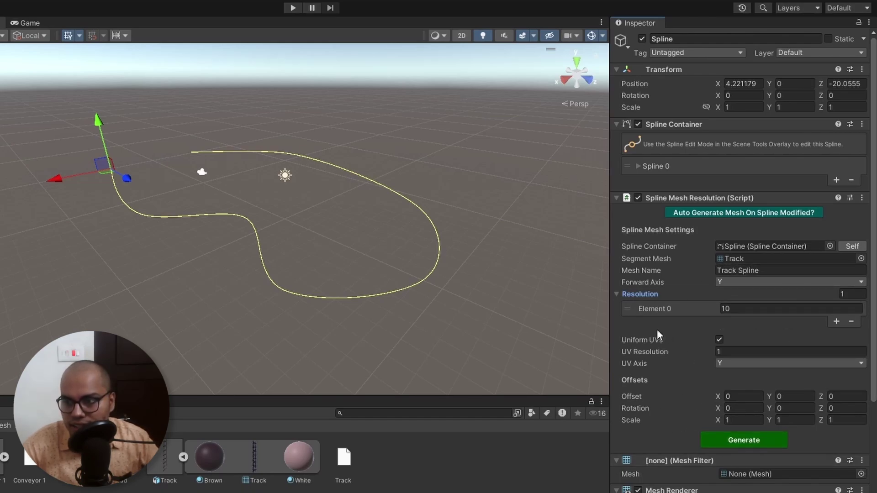
{"action": "left_click", "coordinate": [733, 440]}
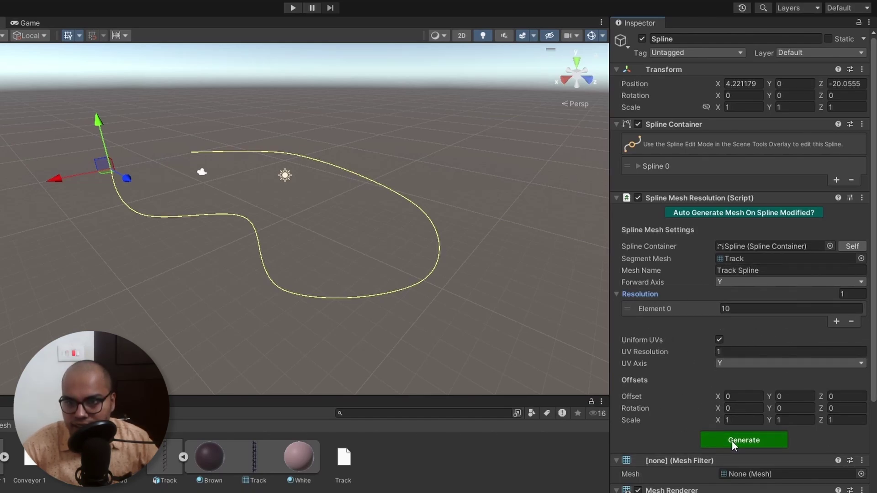
{"action": "left_click", "coordinate": [175, 294]}
- Regenerate the track mesh at resolution 4 and orbit to inspect it
{"action": "left_click_drag", "start_coordinate": [323, 294], "coordinate": [525, 276], "text": "alt"}
{"action": "left_click", "coordinate": [525, 276]}
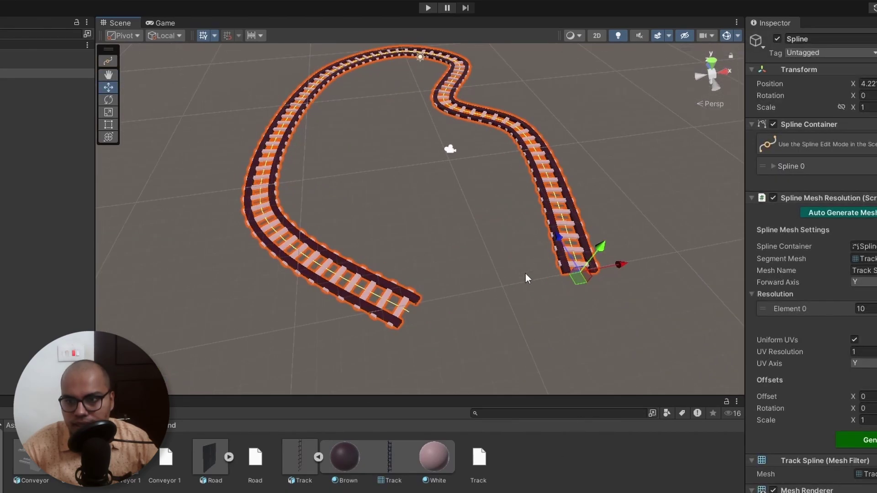
{"action": "left_click", "coordinate": [845, 308]}
{"action": "type", "text": "4"}
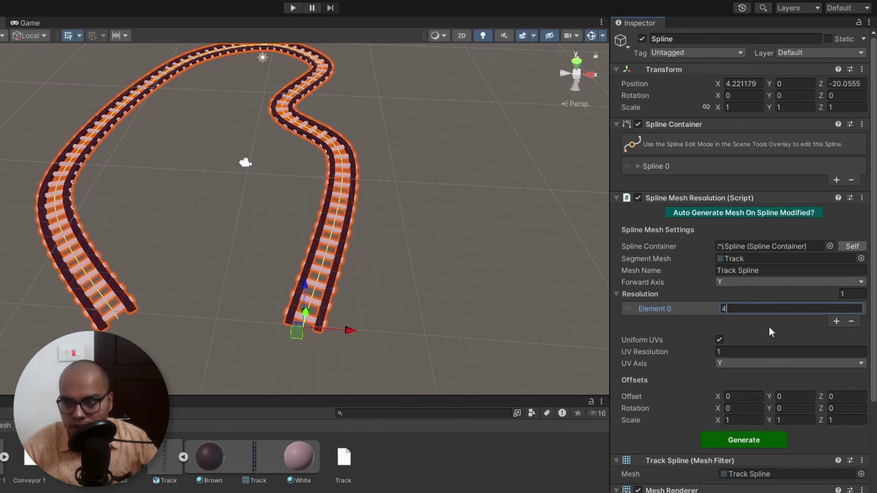
{"action": "left_click", "coordinate": [744, 440]}
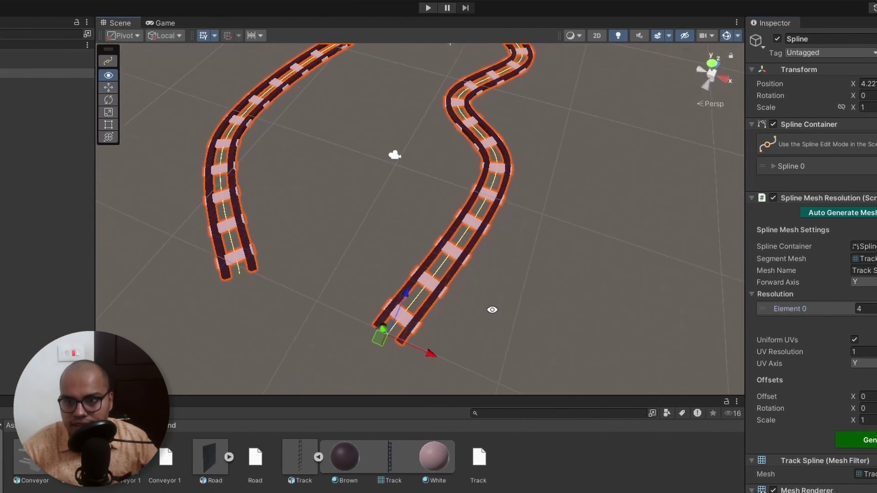
{"action": "left_click_drag", "start_coordinate": [492, 310], "coordinate": [376, 284], "text": "alt"}
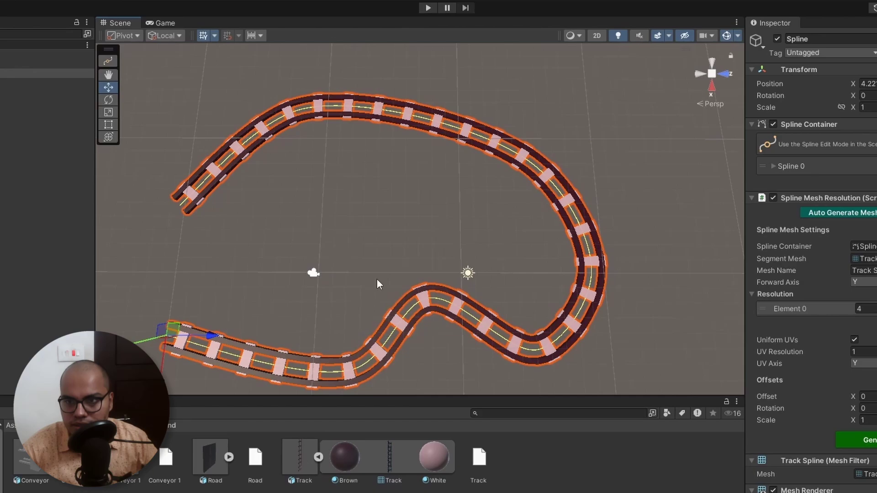
{"action": "mouse_move", "coordinate": [297, 298]}
{"action": "left_mouse_down", "text": "alt"}
{"action": "mouse_move", "coordinate": [534, 276]}
{"action": "mouse_move", "coordinate": [145, 119]}
{"action": "left_mouse_up", "text": "alt"}
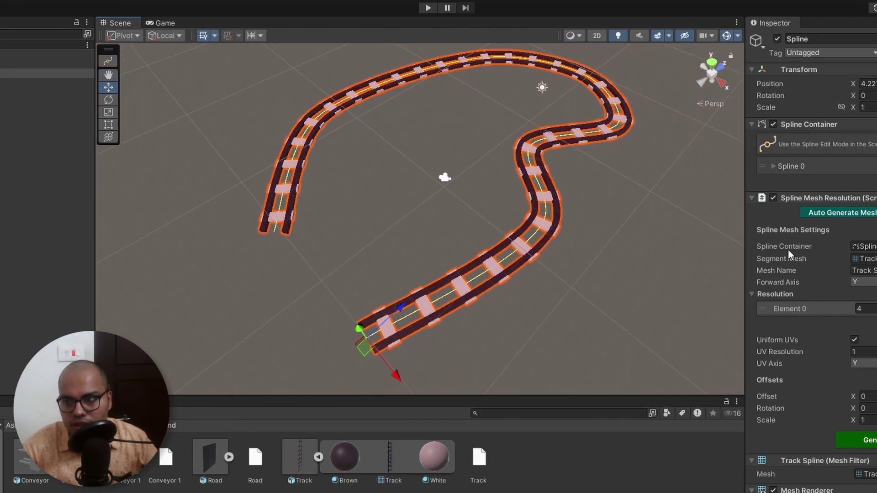
- Drop the resolution to 1, inspect the sparse sleepers, and begin entering 6
{"action": "left_click", "coordinate": [860, 309]}
{"action": "type", "text": "1"}
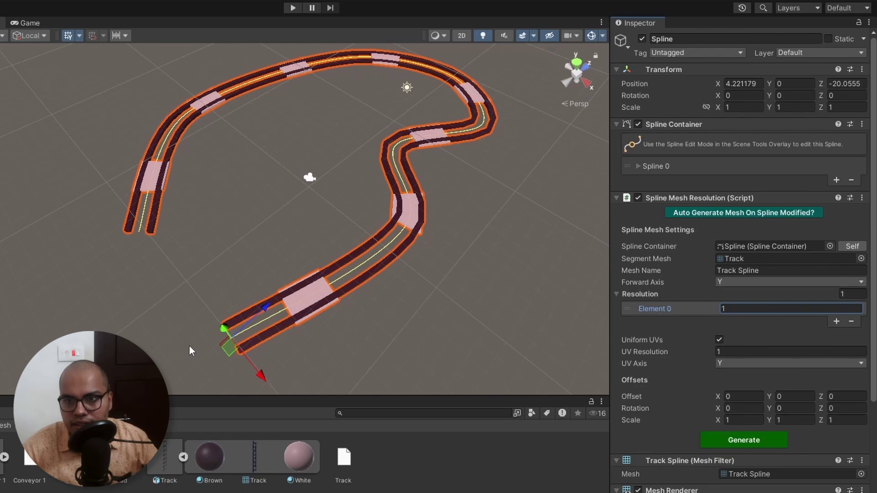
{"action": "left_click_drag", "start_coordinate": [296, 293], "coordinate": [273, 238], "text": "alt"}
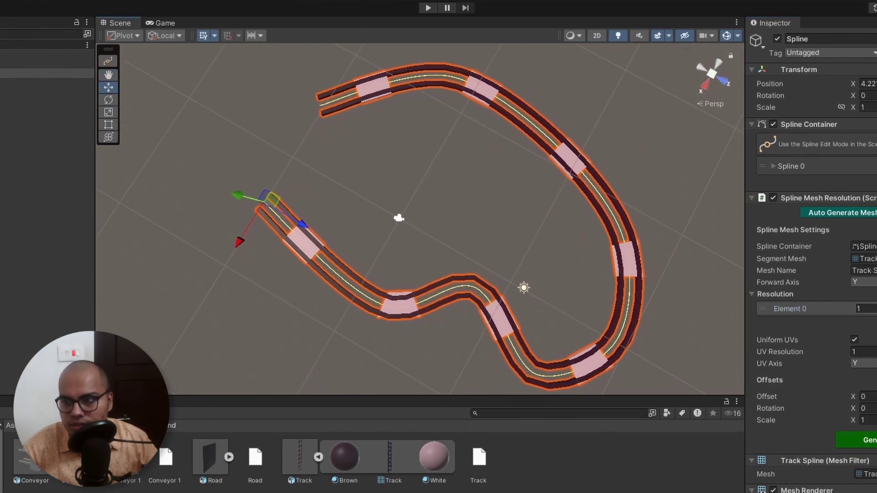
{"action": "left_click", "coordinate": [859, 308]}
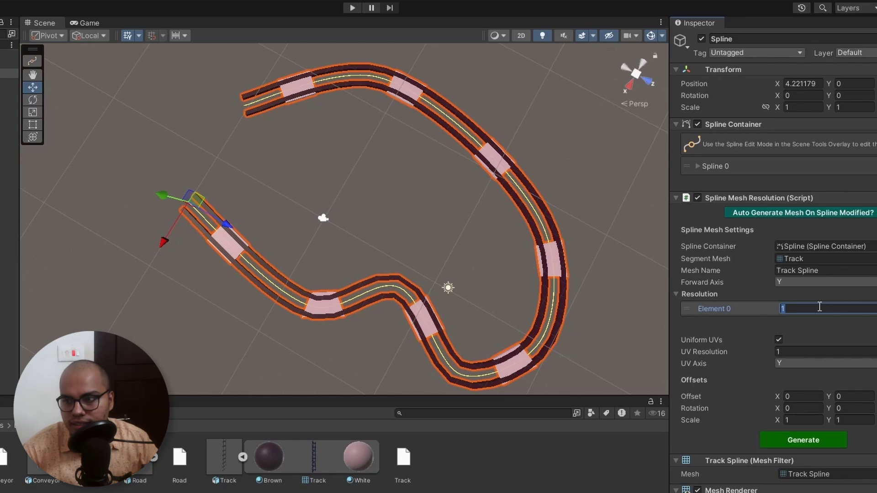
{"action": "type", "text": "6"}
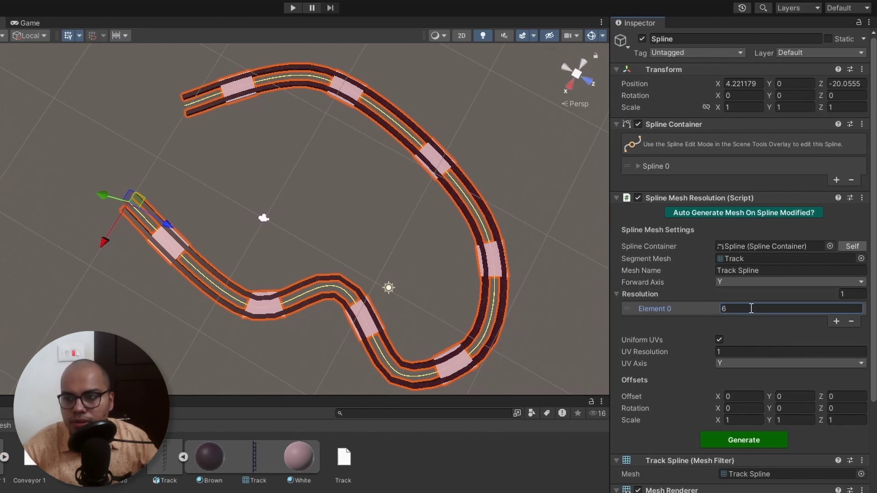
- Regenerate the track mesh at resolution 6 and orbit around the denser track
{"action": "left_click", "coordinate": [758, 447]}
{"action": "left_click", "coordinate": [442, 256]}
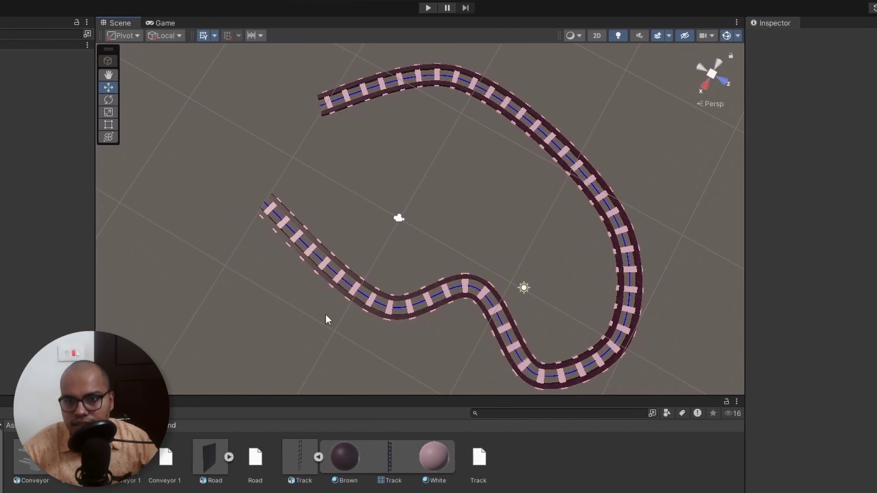
{"action": "mouse_move", "coordinate": [325, 317]}
{"action": "left_mouse_down", "text": "alt"}
{"action": "mouse_move", "coordinate": [568, 271]}
{"action": "mouse_move", "coordinate": [389, 290]}
{"action": "mouse_move", "coordinate": [417, 350]}
{"action": "left_mouse_up", "text": "alt"}
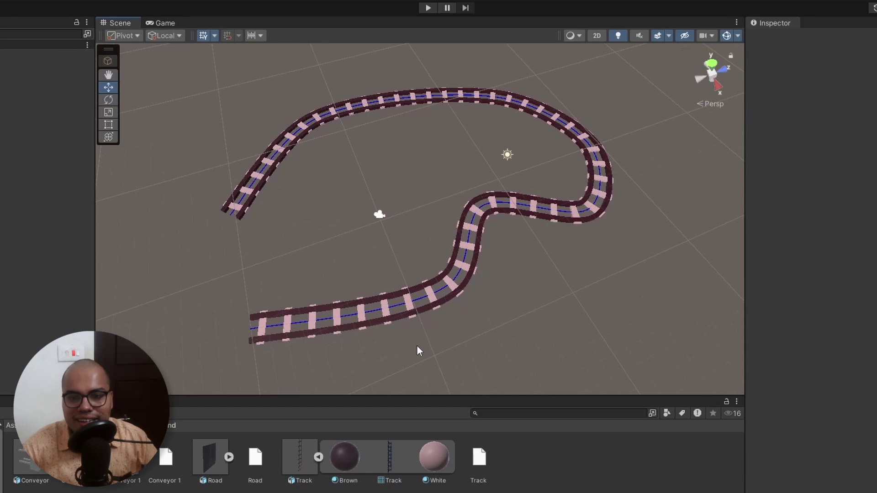
- Close the track spline into a continuous loop and frame it in view
{"action": "left_click", "coordinate": [365, 322]}
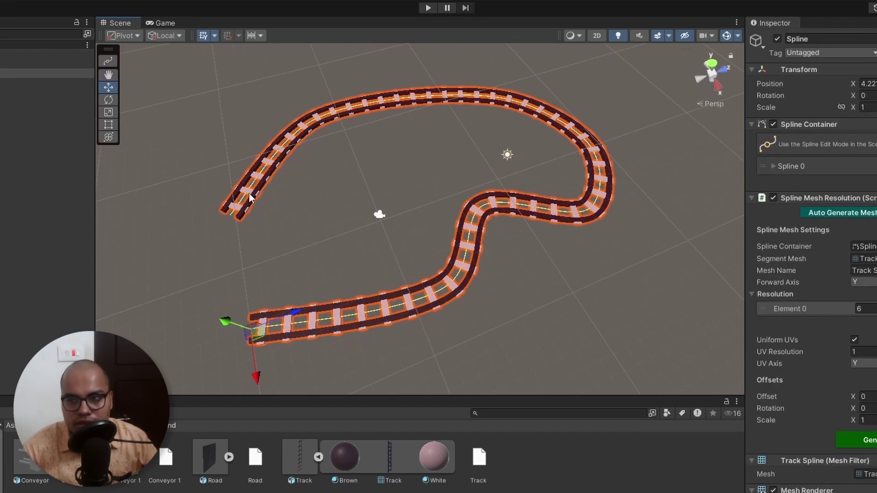
{"action": "left_click", "coordinate": [774, 167]}
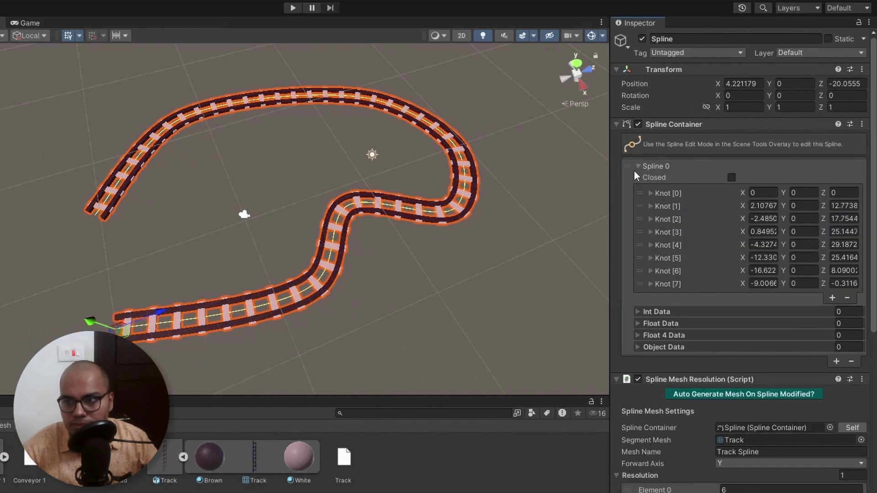
{"action": "left_click", "coordinate": [731, 178]}
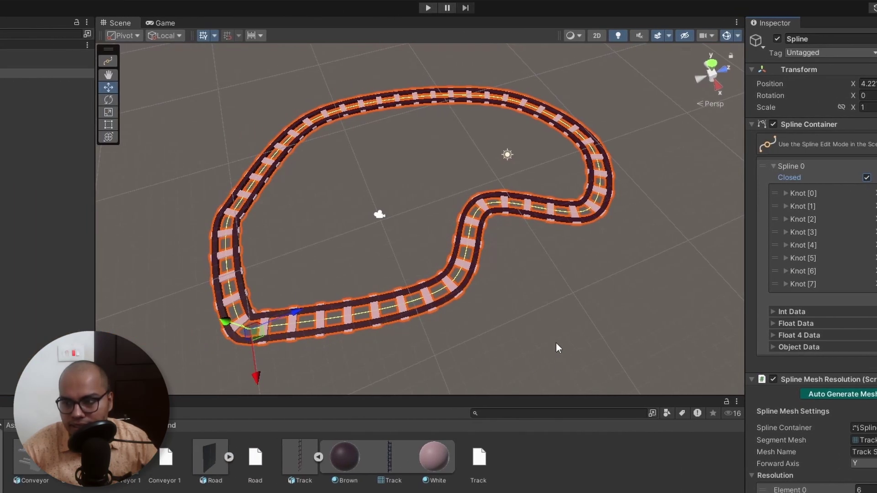
{"action": "middle_click_drag", "start_coordinate": [554, 327], "coordinate": [713, 291]}
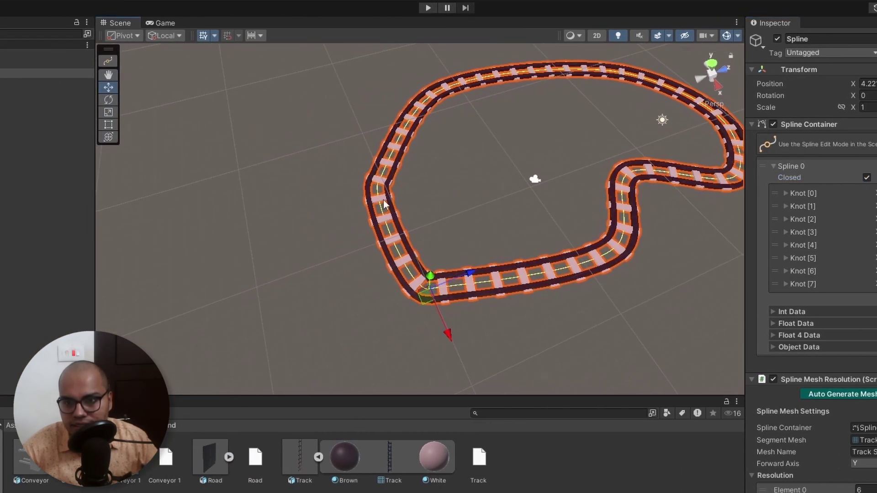
- Nudge Knot 0 inward to reshape the starting corner, then exit knot editing
{"action": "left_click", "coordinate": [107, 61]}
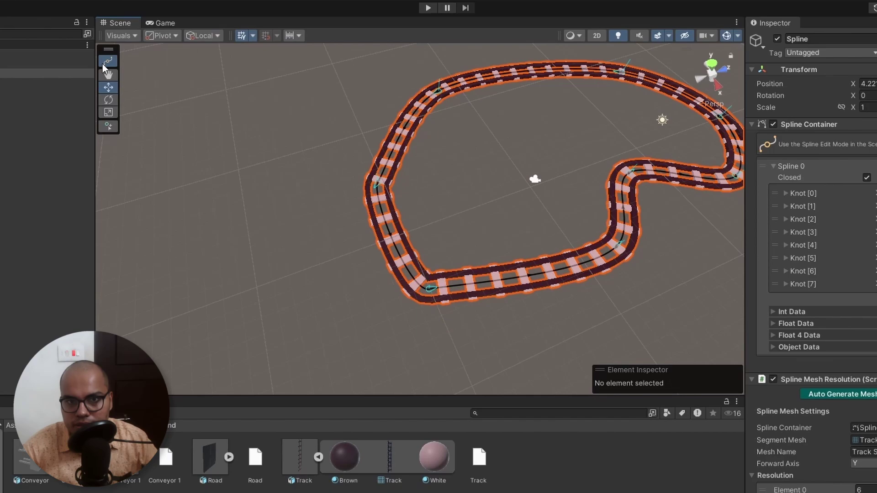
{"action": "left_click", "coordinate": [377, 185]}
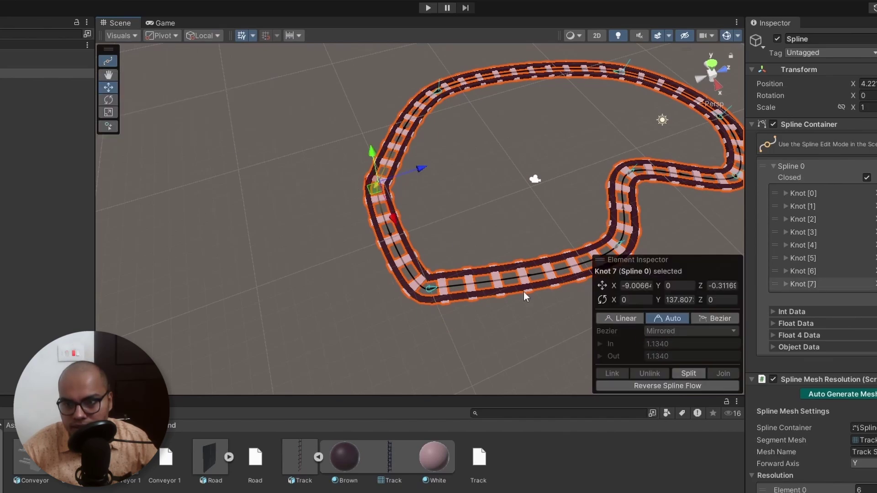
{"action": "left_click", "coordinate": [430, 290]}
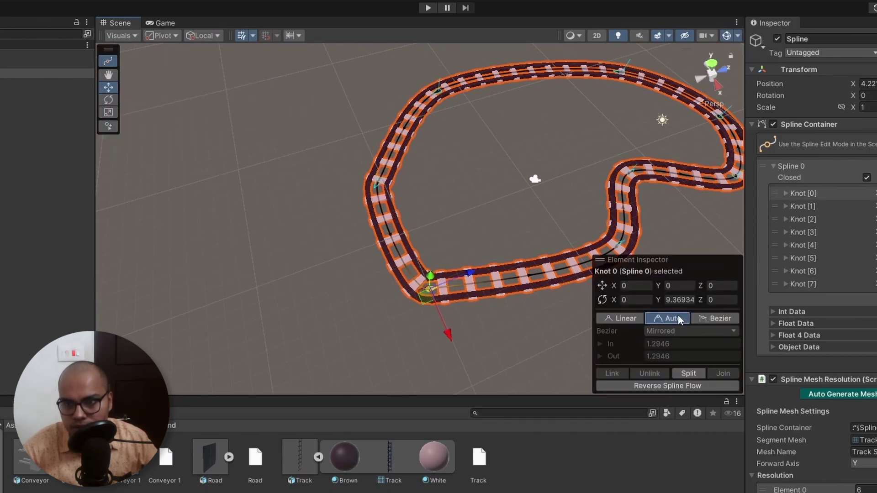
{"action": "left_click_drag", "start_coordinate": [435, 285], "coordinate": [434, 285]}
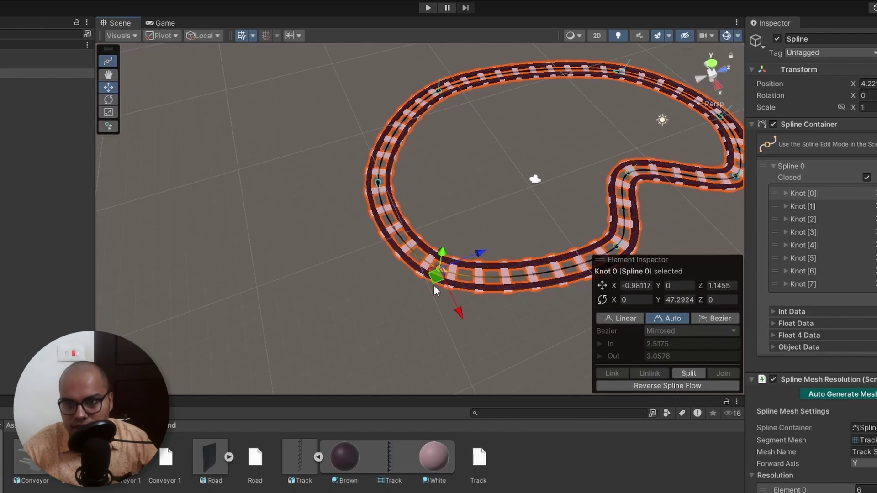
{"action": "middle_click_drag", "start_coordinate": [455, 230], "coordinate": [278, 269]}
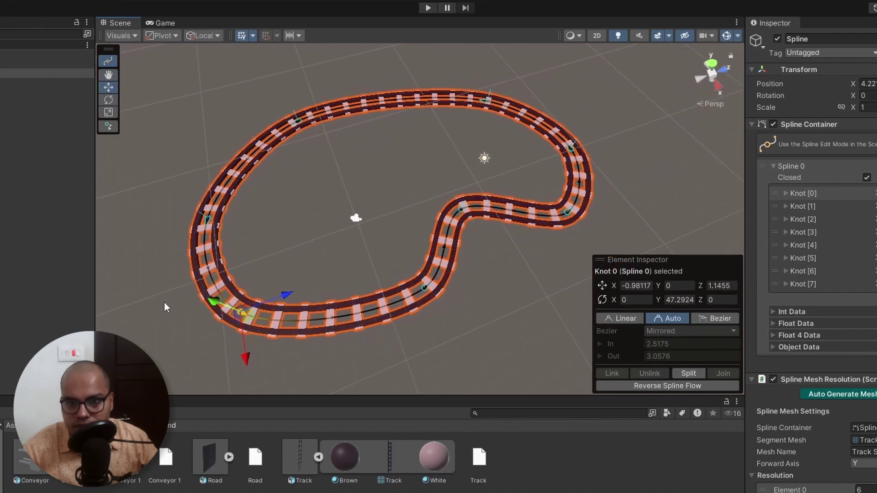
{"action": "left_click", "coordinate": [636, 285]}
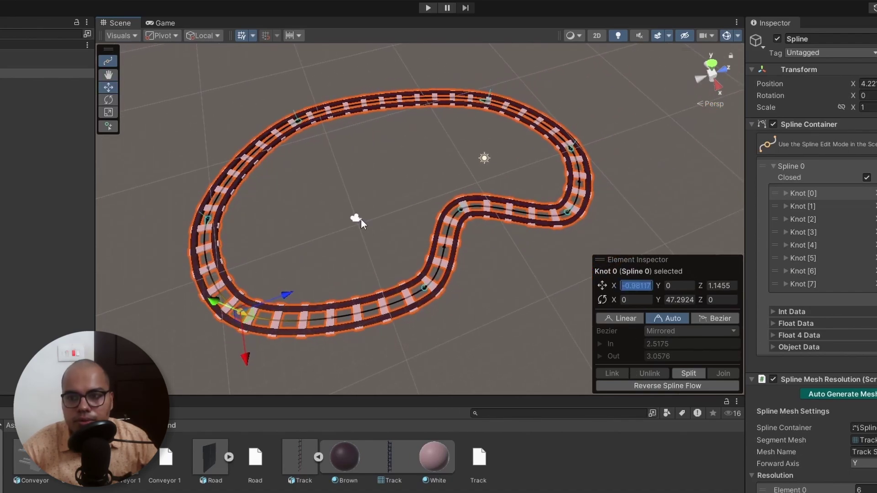
{"action": "key", "text": "Return"}
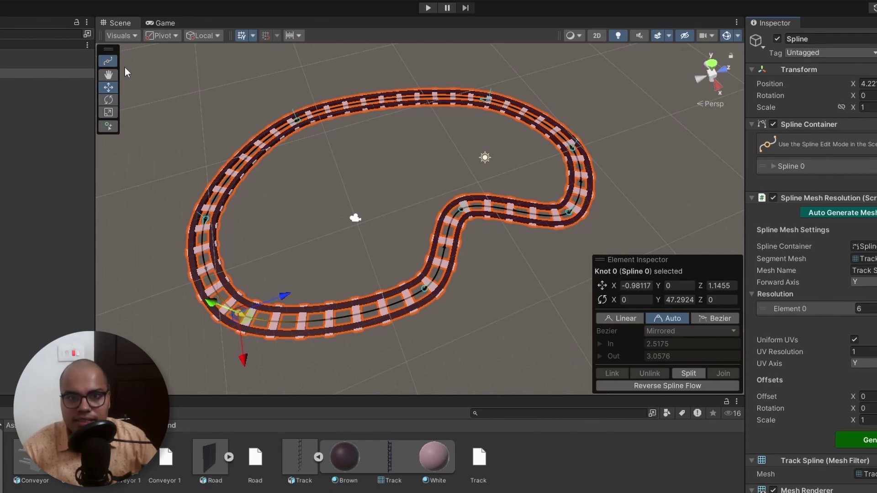
{"action": "left_click", "coordinate": [110, 61]}
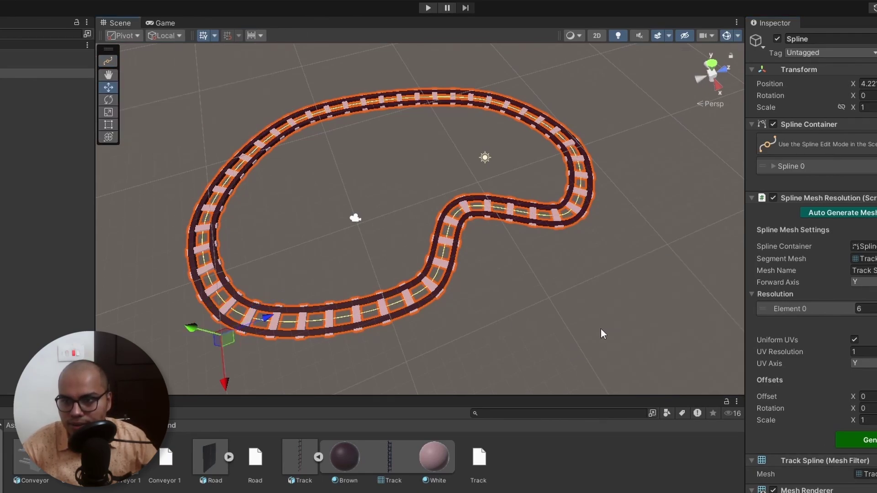
{"action": "scroll", "coordinate": [421, 219], "scroll_direction": "up", "scroll_amount": 3}
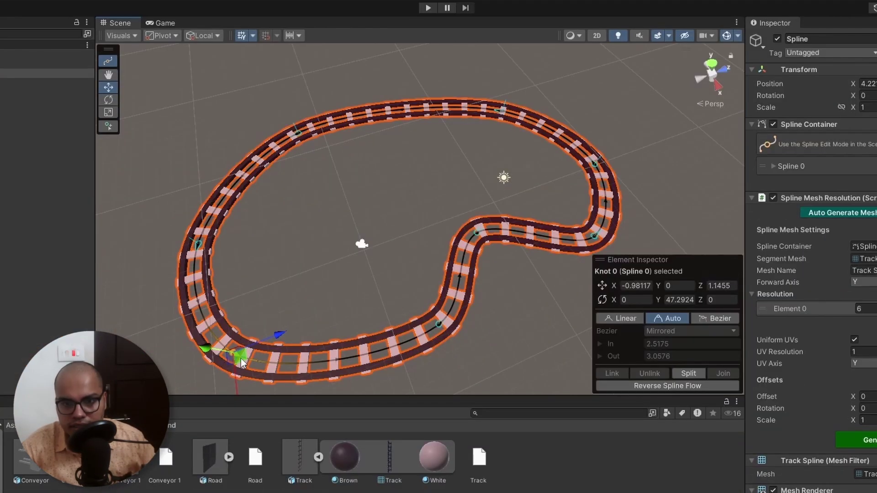
- Drag Knot 0 to a new spot so the track mesh reshapes live
{"action": "mouse_move", "coordinate": [241, 364]}
{"action": "left_mouse_down"}
{"action": "mouse_move", "coordinate": [259, 345]}
{"action": "mouse_move", "coordinate": [298, 346]}
{"action": "left_mouse_up"}
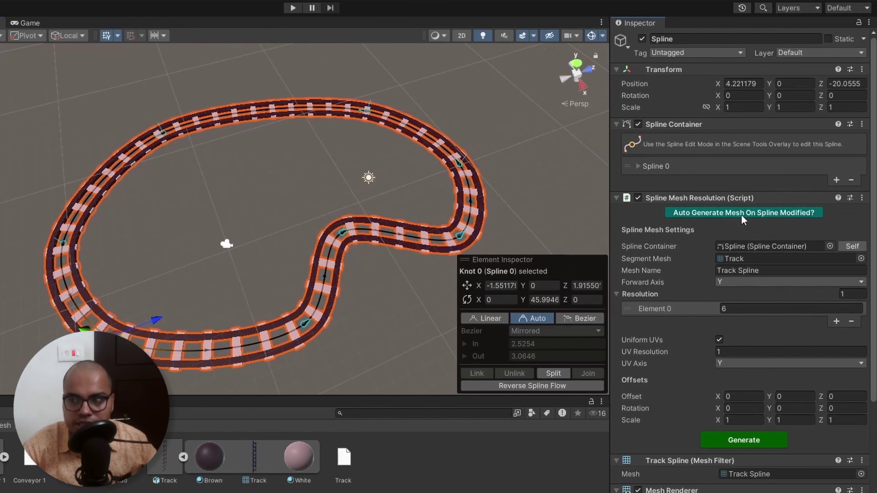
- Turn off automatic mesh regeneration, then drag Knot 1 to reshape the inner bend
{"action": "left_click", "coordinate": [741, 215]}
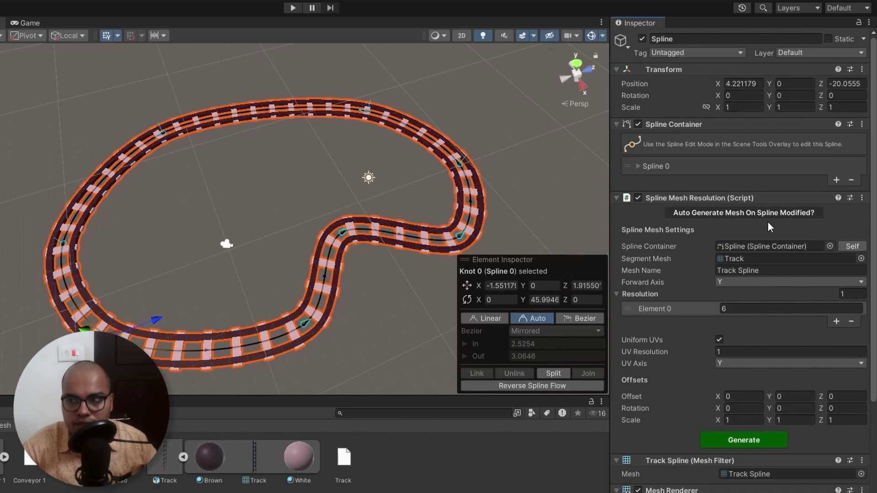
{"action": "left_click", "coordinate": [332, 307]}
{"action": "mouse_move", "coordinate": [367, 296]}
{"action": "left_mouse_down"}
{"action": "mouse_move", "coordinate": [383, 333]}
{"action": "mouse_move", "coordinate": [380, 304]}
{"action": "left_mouse_up"}
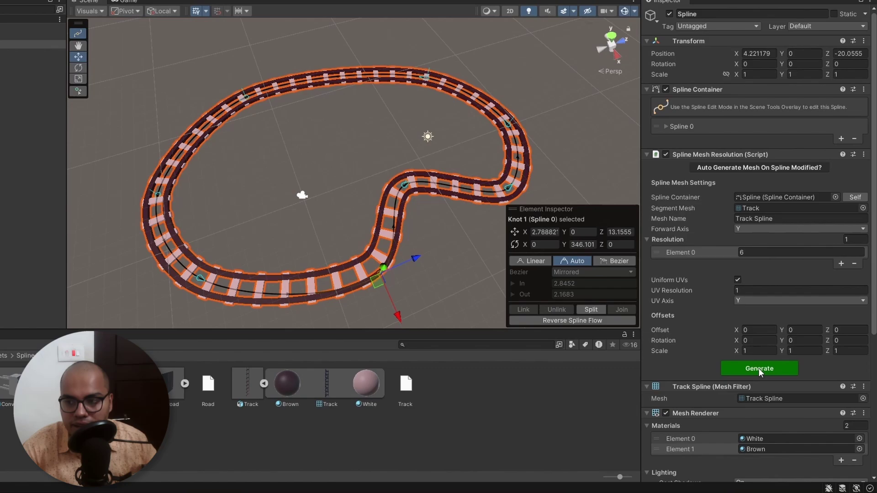
{"action": "scroll", "coordinate": [344, 210], "scroll_direction": "down", "scroll_amount": 1}
{"action": "scroll", "coordinate": [289, 216], "scroll_direction": "down", "scroll_amount": 2}
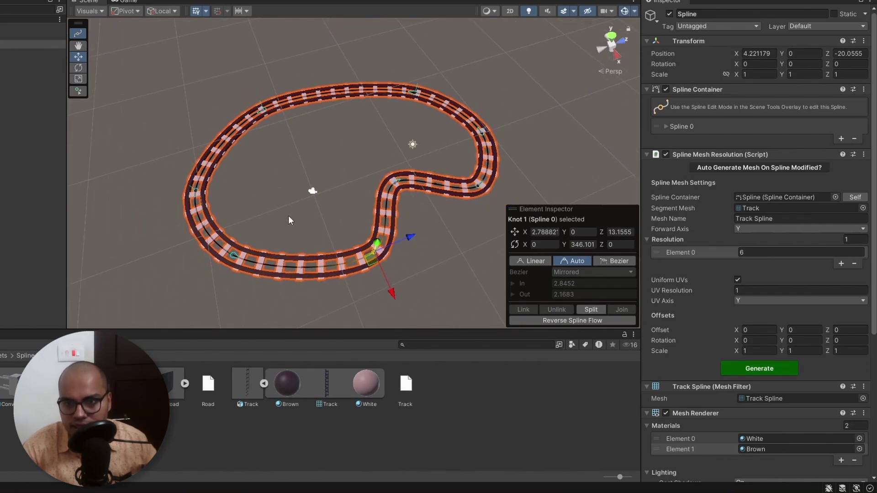
{"action": "scroll", "coordinate": [284, 268], "scroll_direction": "down", "scroll_amount": 1}
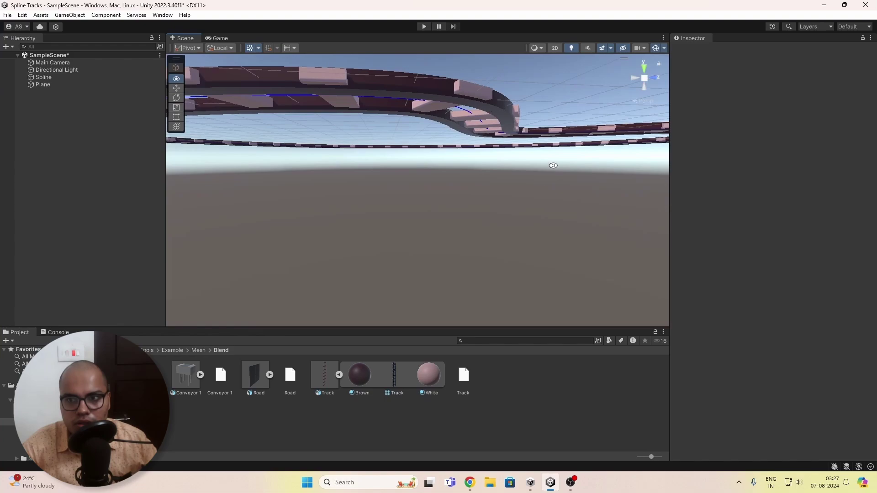
- Set the Spline mesh's Offset Y to 0.2 and view the raised track
{"action": "mouse_move", "coordinate": [553, 165]}
{"action": "right_mouse_down"}
{"action": "mouse_move", "coordinate": [612, 214]}
{"action": "mouse_move", "coordinate": [501, 227]}
{"action": "right_mouse_up"}
{"action": "left_click", "coordinate": [485, 227]}
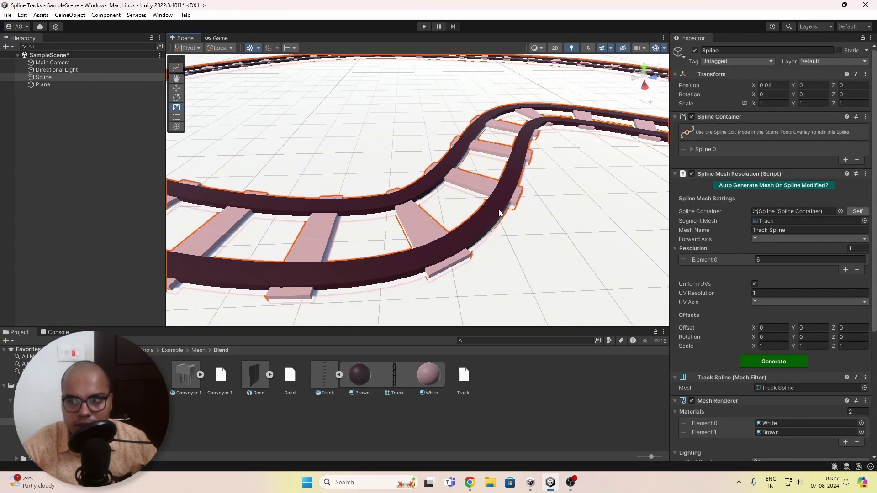
{"action": "left_click", "coordinate": [812, 327]}
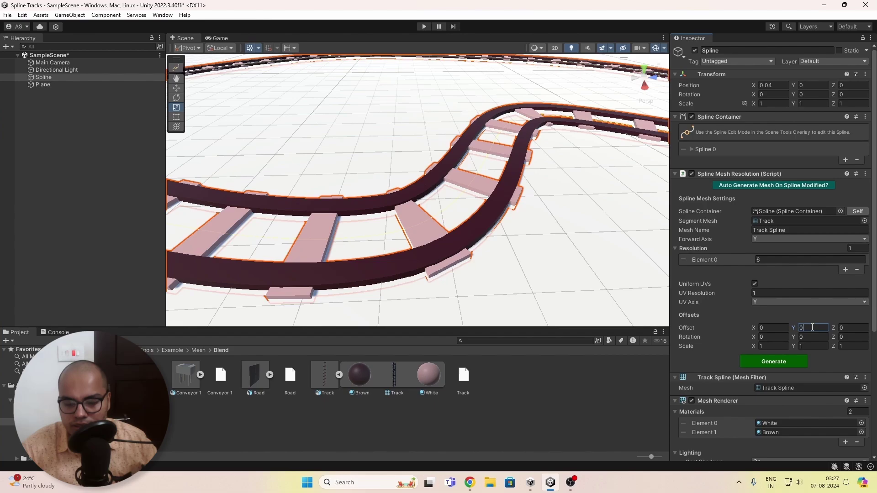
{"action": "type", "text": ".2"}
{"action": "key", "text": "Return"}
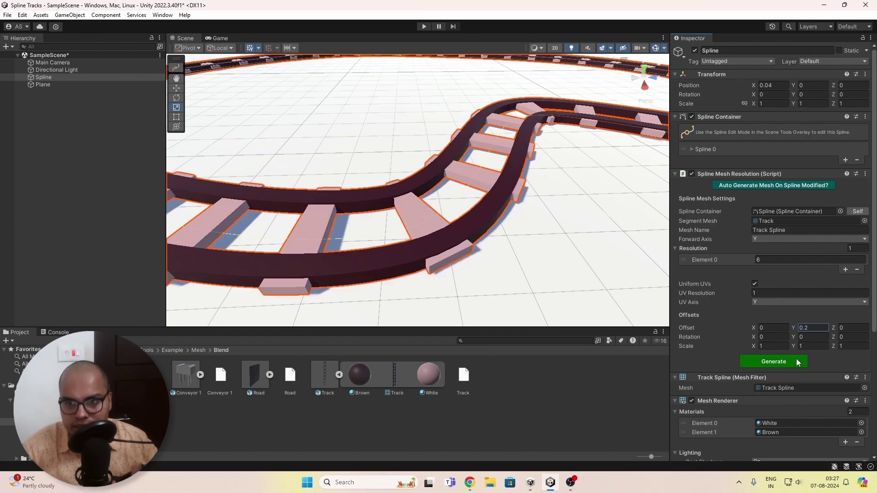
{"action": "mouse_move", "coordinate": [519, 269]}
{"action": "right_mouse_down"}
{"action": "mouse_move", "coordinate": [506, 254]}
{"action": "mouse_move", "coordinate": [401, 220]}
{"action": "mouse_move", "coordinate": [681, 323]}
{"action": "right_mouse_up"}
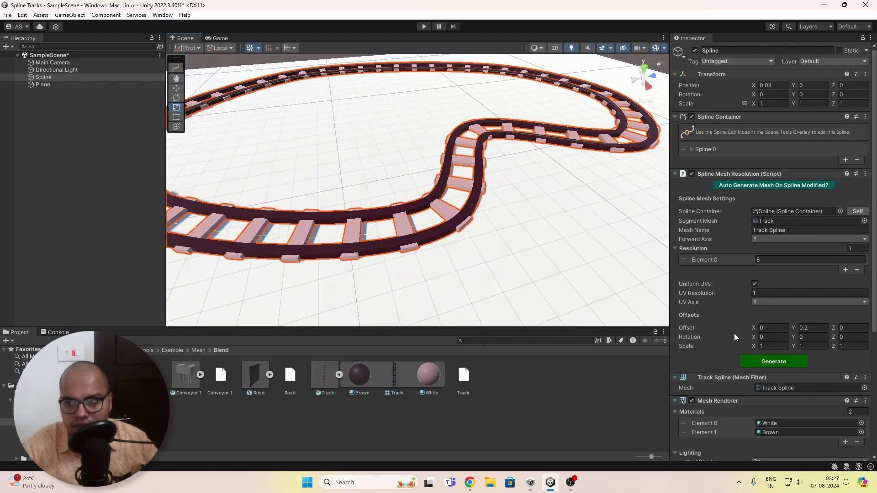
- Set the Scale X offset to 1.5 and zoom out to see the wider loop
{"action": "left_click", "coordinate": [785, 346]}
{"action": "type", "text": ".5"}
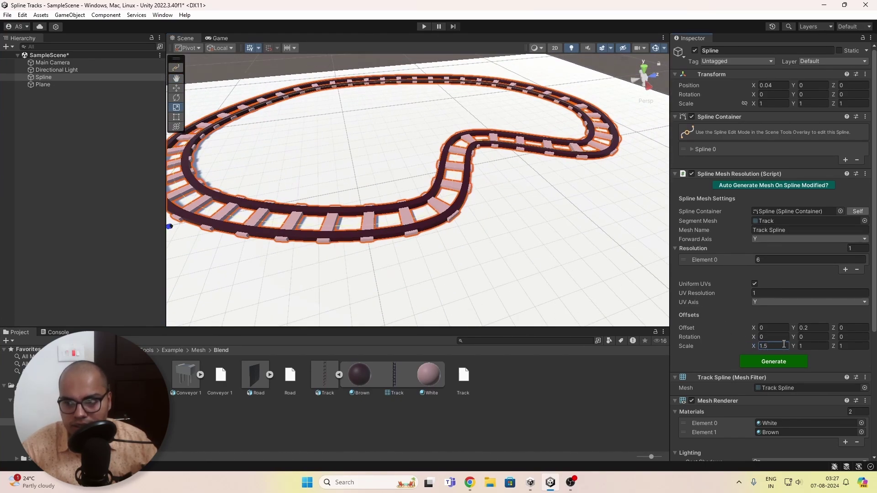
{"action": "left_click", "coordinate": [778, 363]}
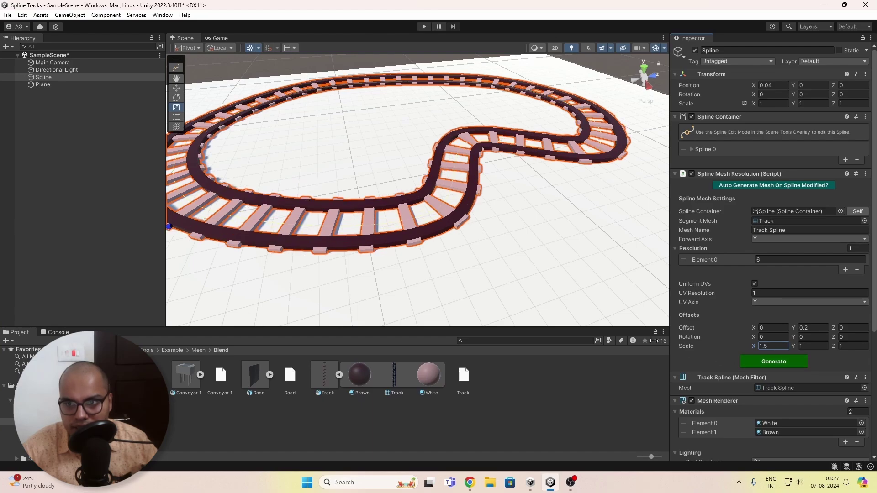
{"action": "right_click_drag", "start_coordinate": [617, 206], "coordinate": [536, 181]}
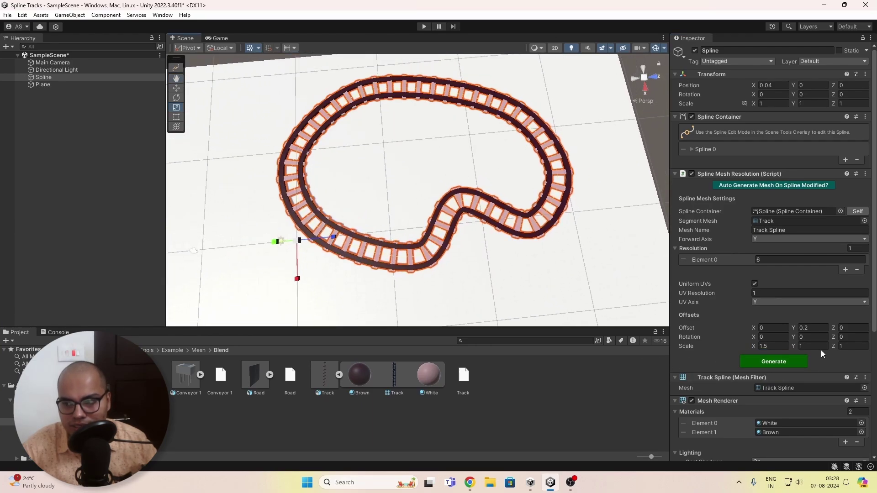
- Draw a new four-knot second spline and generate a track mesh along it
{"action": "right_click_drag", "start_coordinate": [480, 207], "coordinate": [464, 279]}
{"action": "left_click", "coordinate": [465, 280]}
{"action": "left_click", "coordinate": [472, 202]}
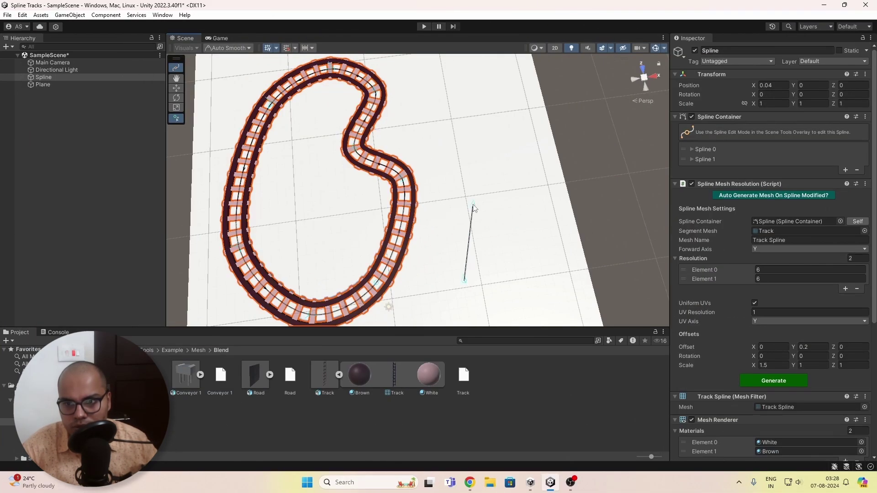
{"action": "left_click", "coordinate": [461, 152]}
{"action": "left_click", "coordinate": [449, 100]}
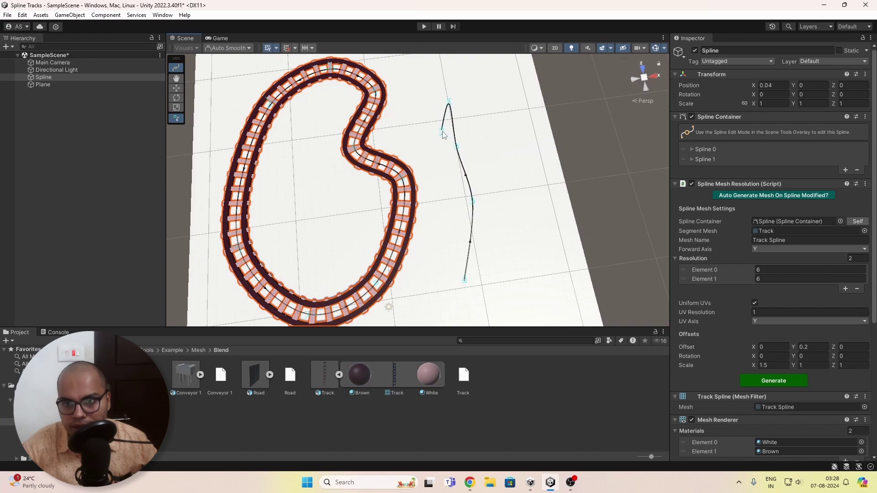
{"action": "left_click", "coordinate": [177, 69]}
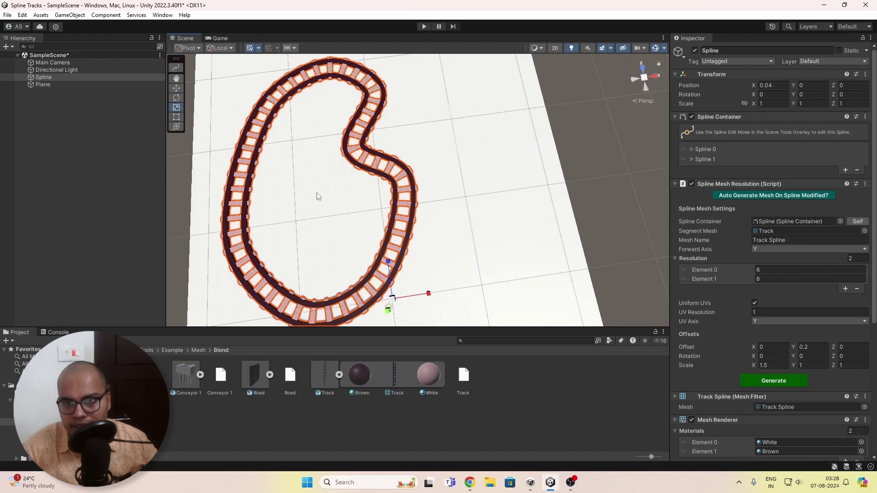
{"action": "left_click", "coordinate": [795, 383]}
{"action": "scroll", "coordinate": [561, 229], "scroll_direction": "up", "scroll_amount": 2}
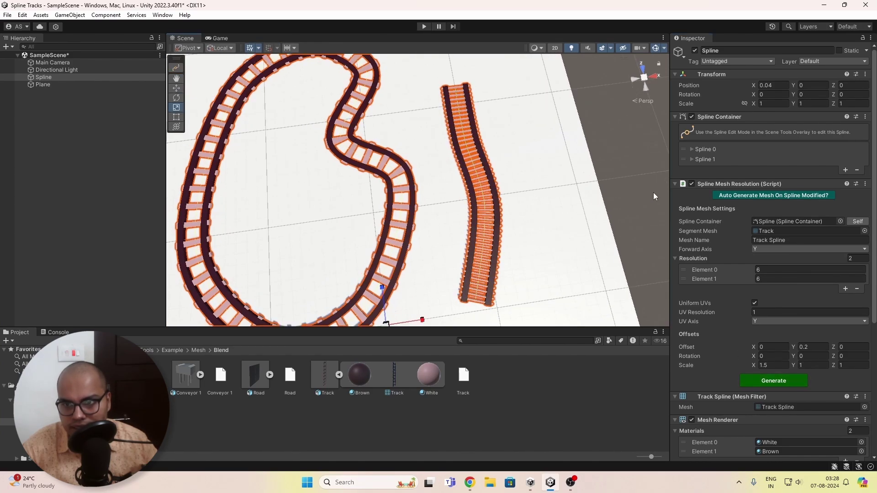
- Reselect the track spline and shift the view so both tracks fit
{"action": "left_click", "coordinate": [619, 216]}
{"action": "scroll", "coordinate": [578, 254], "scroll_direction": "up", "scroll_amount": 1}
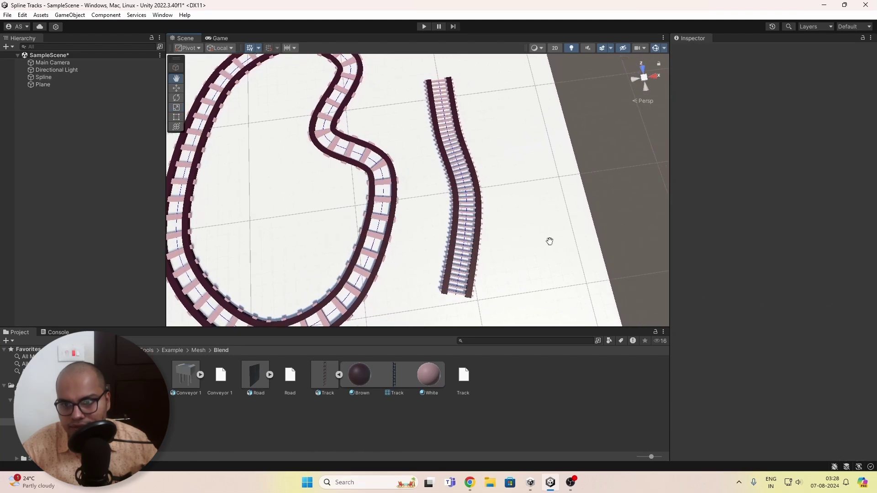
{"action": "scroll", "coordinate": [550, 243], "scroll_direction": "up", "scroll_amount": 2}
{"action": "left_click", "coordinate": [408, 254]}
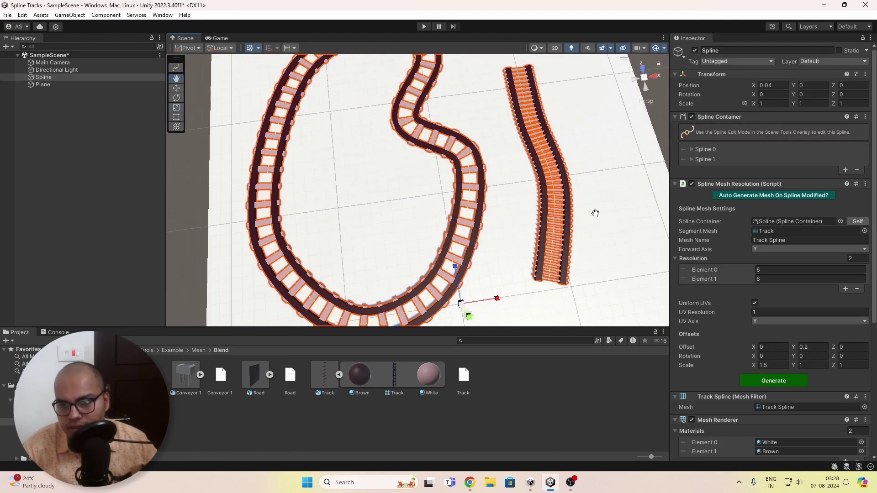
{"action": "middle_click_drag", "start_coordinate": [595, 213], "coordinate": [473, 219]}
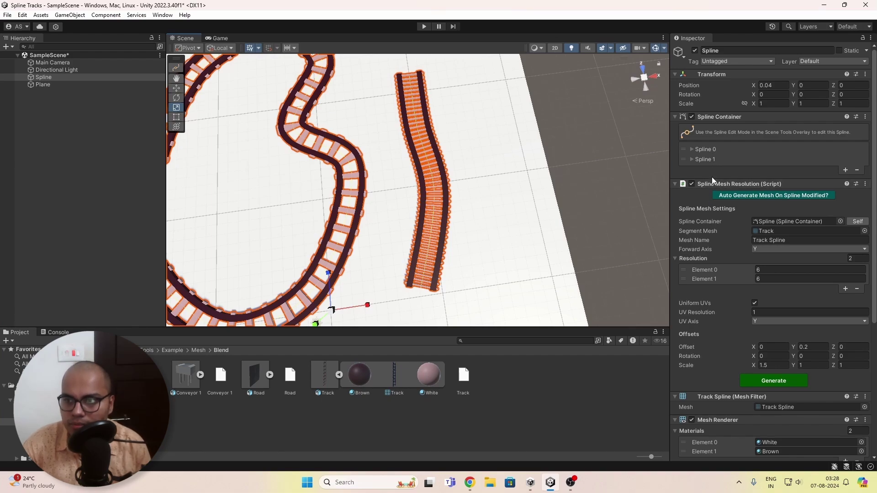
{"action": "left_click", "coordinate": [600, 177]}
{"action": "left_click", "coordinate": [428, 194]}
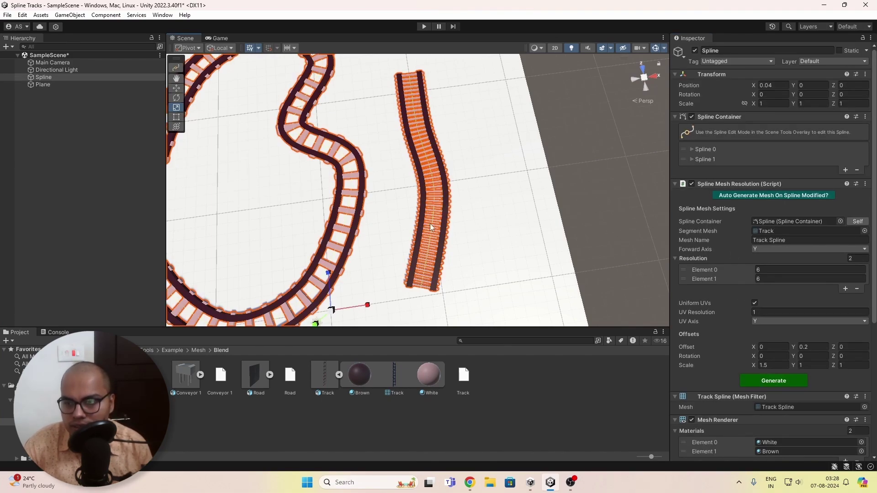
- Set Resolution Element 1 to 2, regenerate, and start setting Element 0 to 7
{"action": "left_click", "coordinate": [763, 279]}
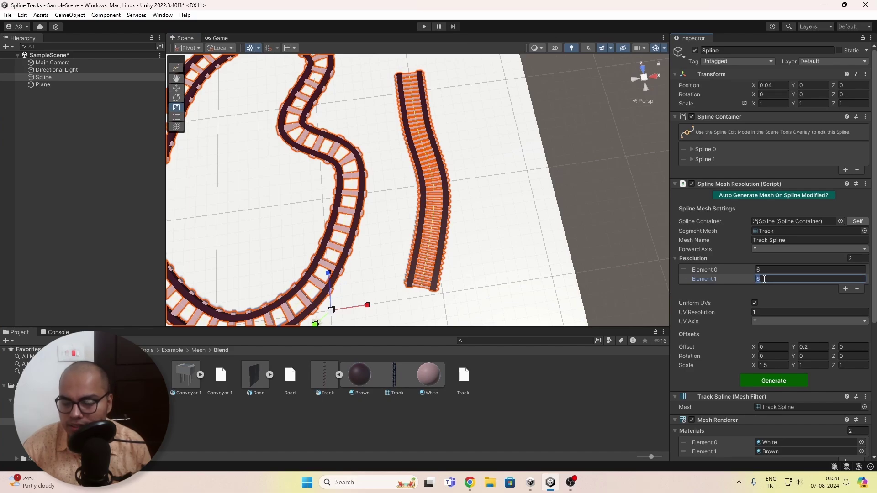
{"action": "type", "text": "2"}
{"action": "left_click", "coordinate": [779, 385]}
{"action": "left_click", "coordinate": [480, 200]}
{"action": "scroll", "coordinate": [480, 199], "scroll_direction": "up", "scroll_amount": 3}
{"action": "mouse_move", "coordinate": [460, 201]}
{"action": "middle_mouse_down"}
{"action": "mouse_move", "coordinate": [485, 192]}
{"action": "mouse_move", "coordinate": [498, 233]}
{"action": "middle_mouse_up"}
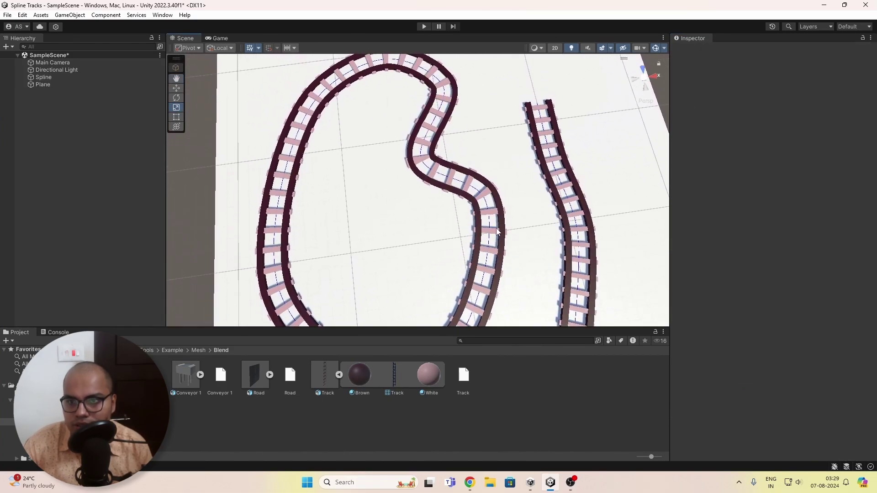
{"action": "left_click", "coordinate": [491, 218]}
{"action": "left_click", "coordinate": [788, 270]}
{"action": "type", "text": "7"}
{"action": "scroll", "coordinate": [526, 118], "scroll_direction": "down", "scroll_amount": 2}
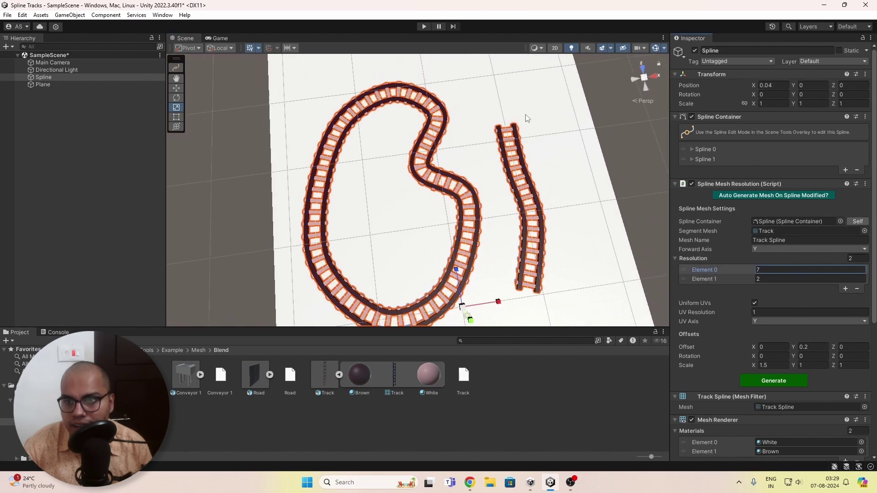
- Select the second track object, Spline (1), and generate its own mesh
{"action": "left_click", "coordinate": [645, 243]}
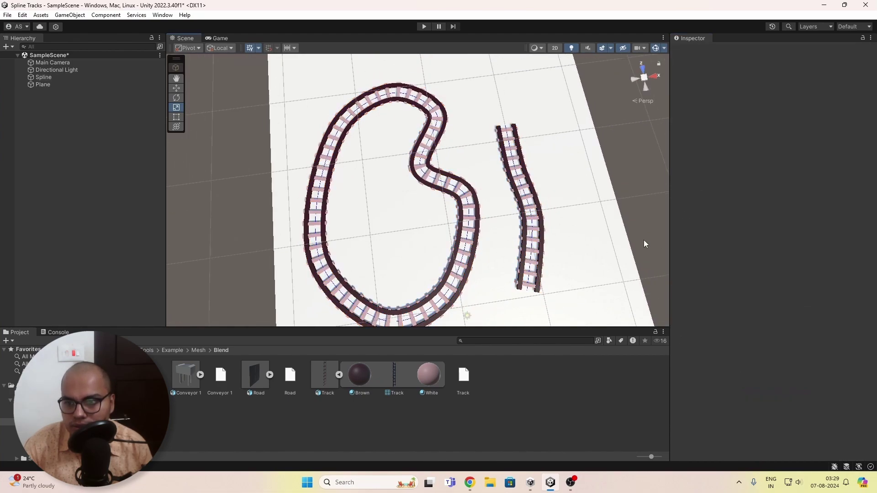
{"action": "left_click", "coordinate": [540, 226]}
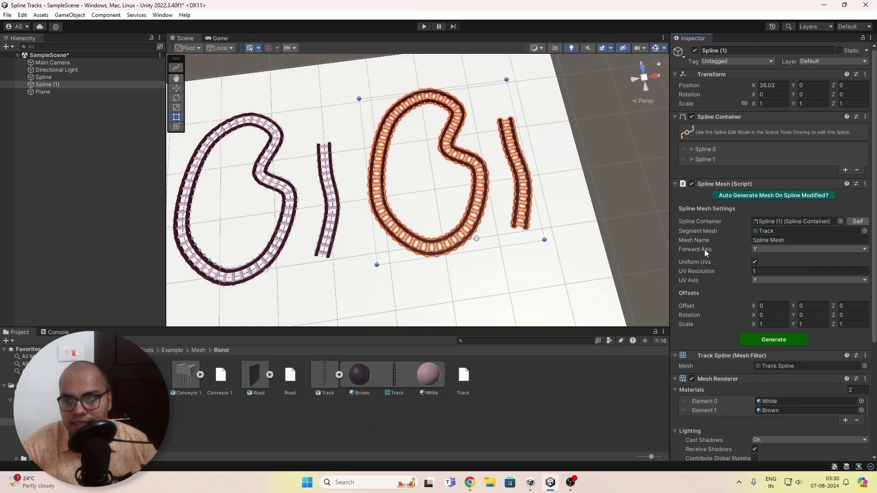
{"action": "left_click", "coordinate": [758, 341]}
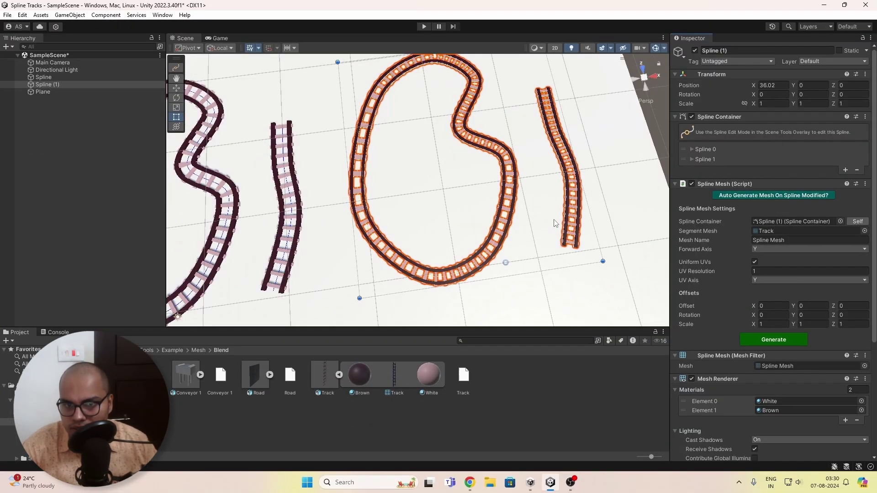
{"action": "scroll", "coordinate": [469, 248], "scroll_direction": "up", "scroll_amount": 5}
{"action": "scroll", "coordinate": [468, 248], "scroll_direction": "down", "scroll_amount": 5}
- Frame the second track and move a knot to reshape its loop's left side
{"action": "left_click", "coordinate": [414, 205]}
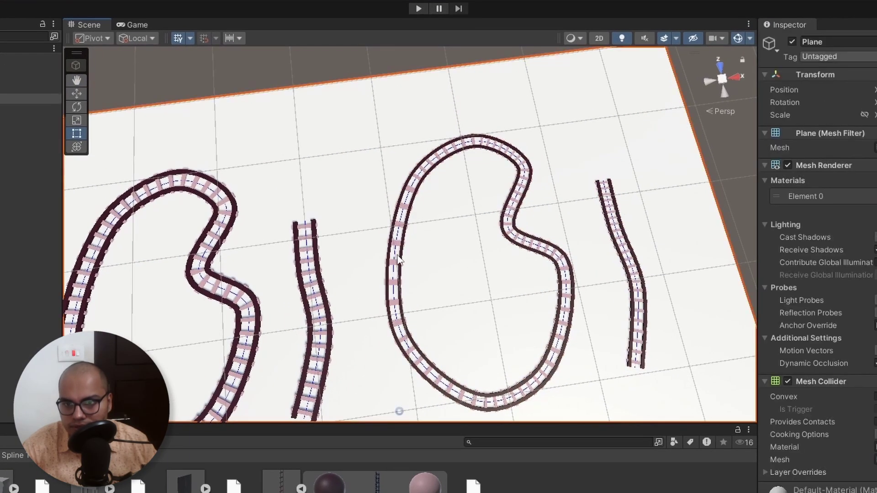
{"action": "left_click", "coordinate": [399, 259]}
{"action": "key", "text": "f"}
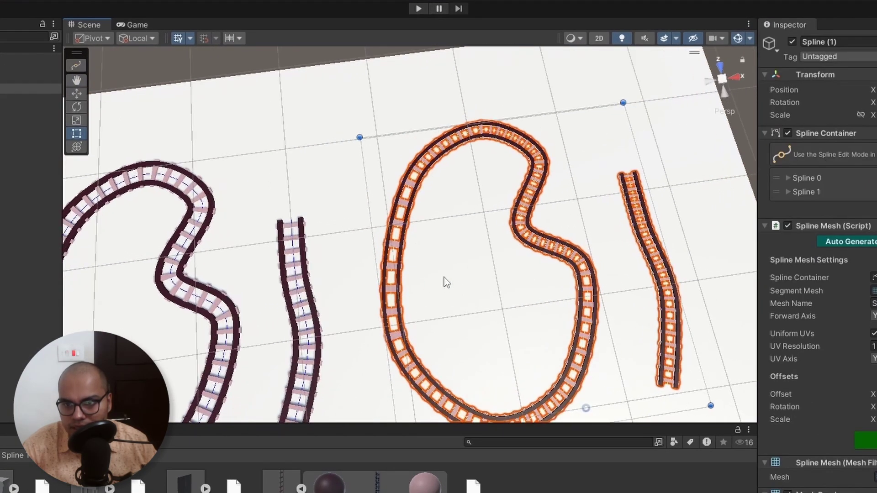
{"action": "scroll", "coordinate": [305, 237], "scroll_direction": "up", "scroll_amount": 1}
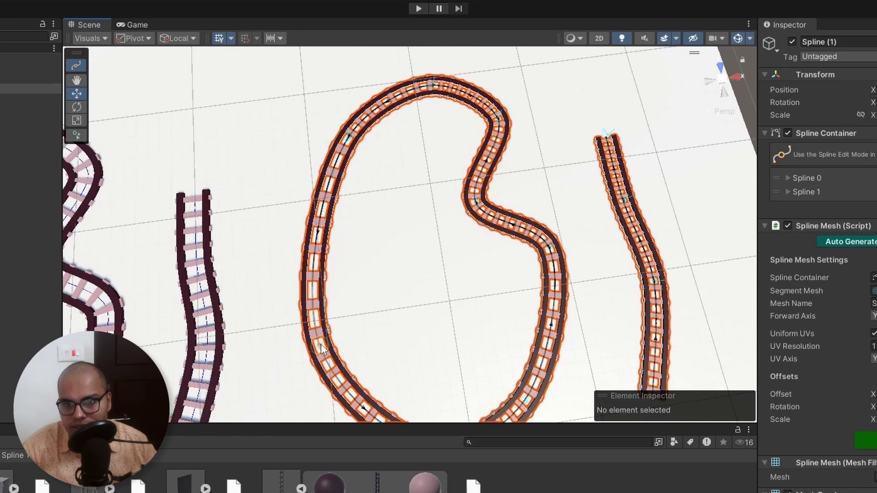
{"action": "mouse_move", "coordinate": [399, 334]}
{"action": "middle_mouse_down"}
{"action": "mouse_move", "coordinate": [349, 305]}
{"action": "mouse_move", "coordinate": [315, 263]}
{"action": "middle_mouse_up"}
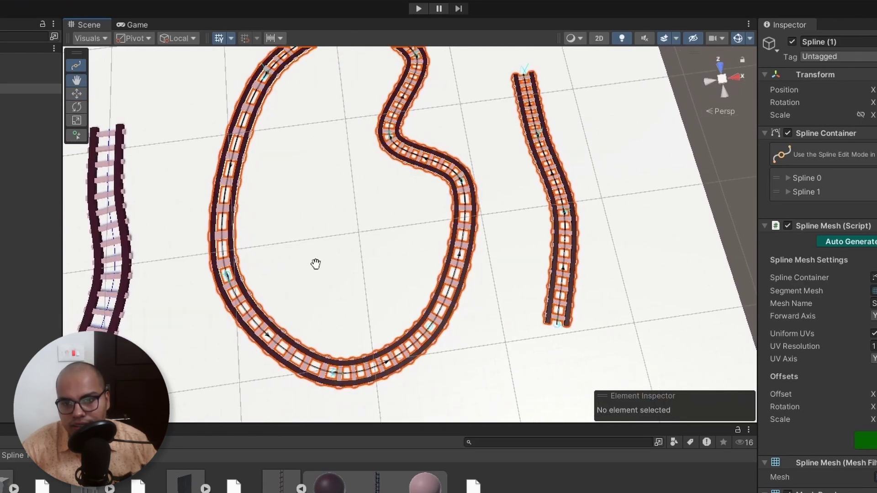
{"action": "left_click", "coordinate": [227, 276]}
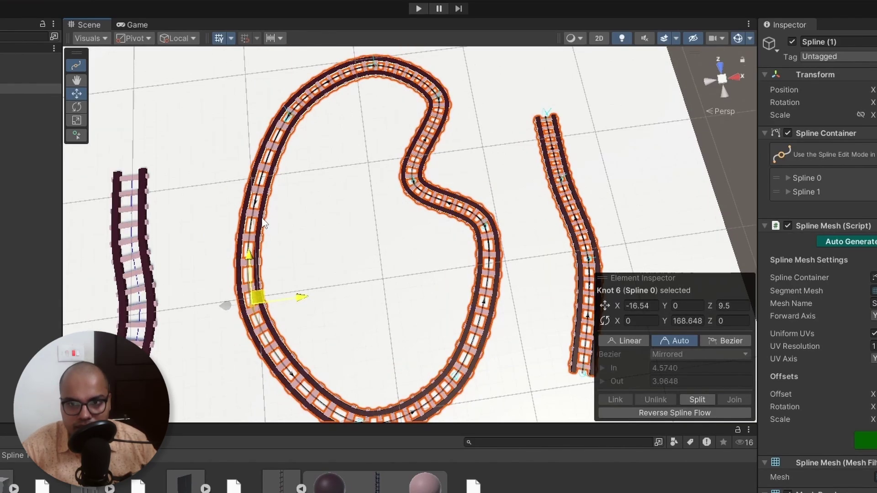
{"action": "left_click_drag", "start_coordinate": [264, 223], "coordinate": [261, 225]}
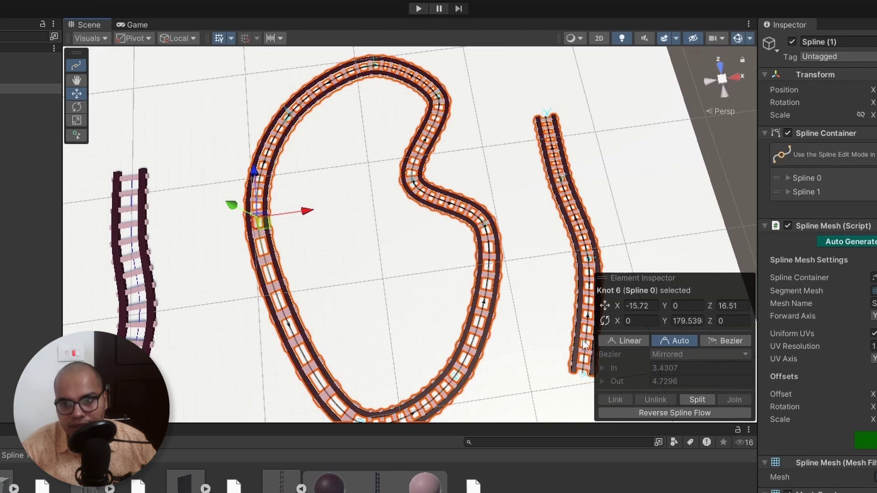
{"action": "scroll", "coordinate": [509, 153], "scroll_direction": "down", "scroll_amount": 3}
{"action": "middle_click_drag", "start_coordinate": [509, 152], "coordinate": [201, 114]}
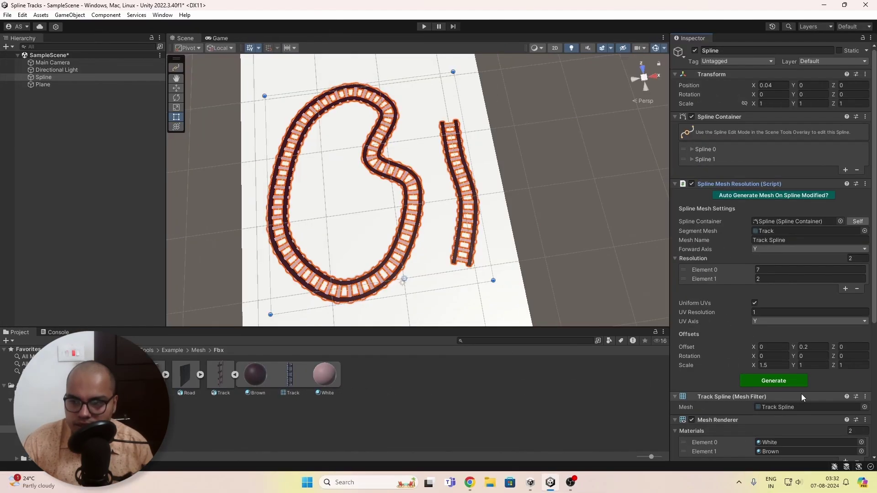
- Scale the FBX segment to 150/100/100, then regenerate at Element 0 resolution 15
{"action": "left_click", "coordinate": [782, 380]}
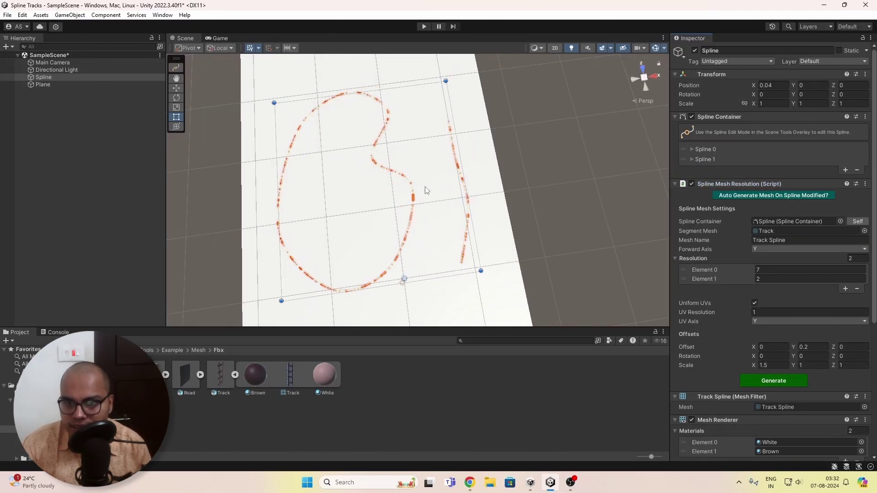
{"action": "left_click", "coordinate": [773, 365]}
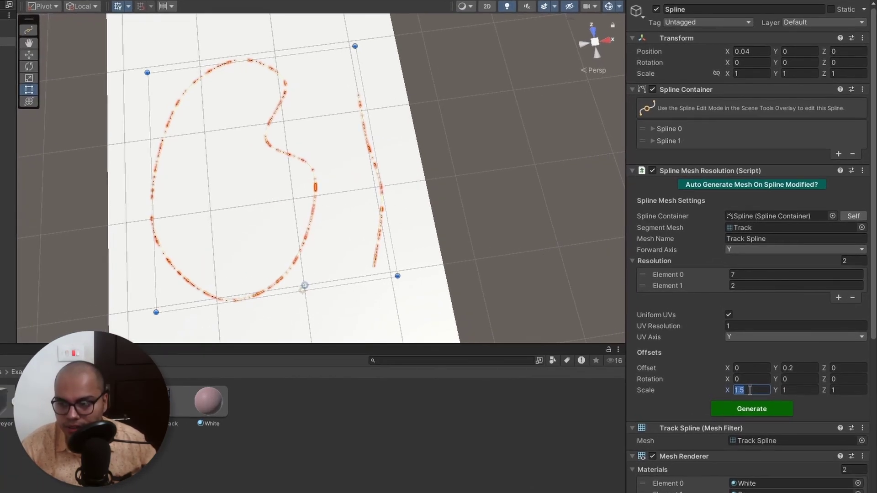
{"action": "type", "text": "150"}
{"action": "key", "text": "Tab"}
{"action": "type", "text": "00"}
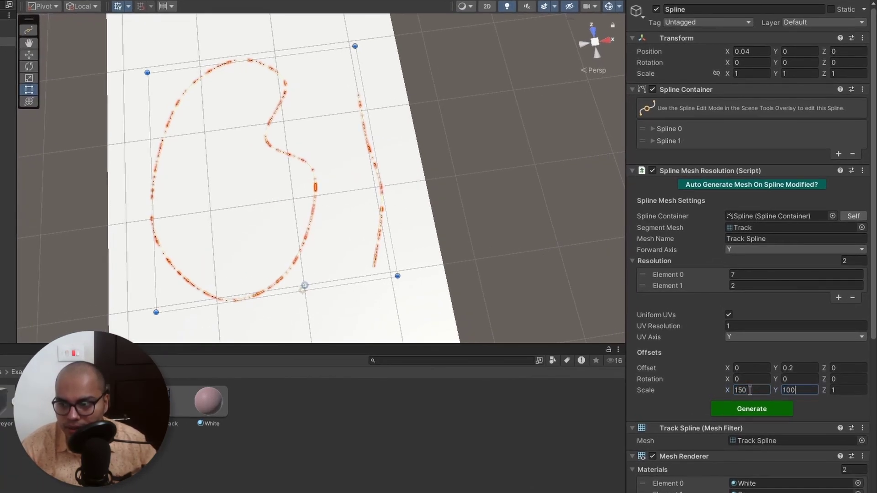
{"action": "key", "text": "Tab"}
{"action": "type", "text": "00"}
{"action": "left_click", "coordinate": [752, 409]}
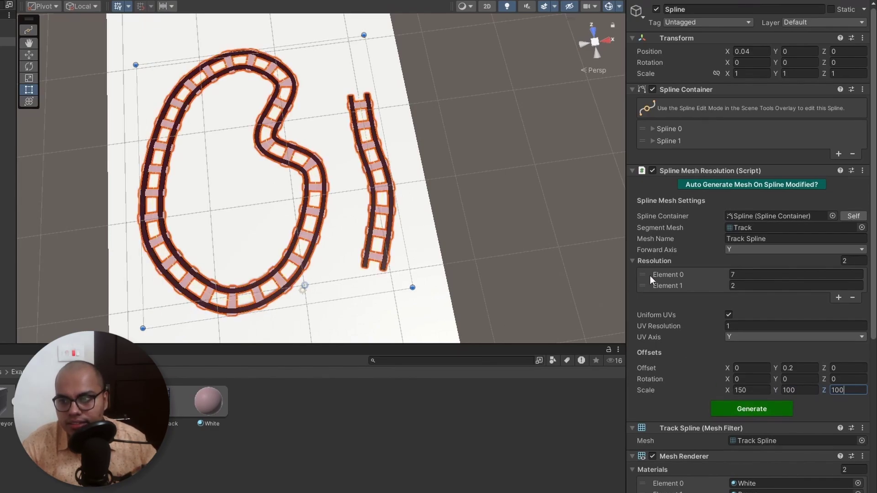
{"action": "left_click", "coordinate": [787, 275]}
{"action": "type", "text": "8"}
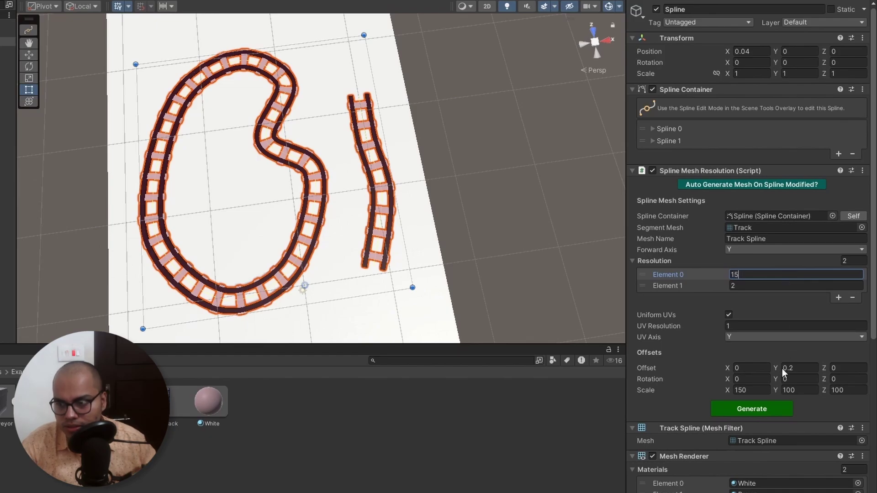
{"action": "left_click", "coordinate": [771, 407]}
{"action": "type", "text": "90"}
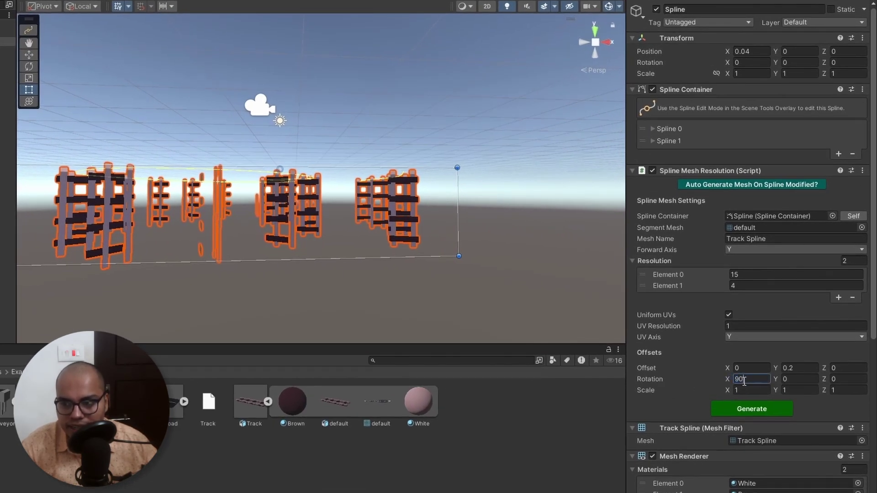
- Regenerate the OBJ track with a 90-degree X rotation offset so it lies flat along both splines
{"action": "left_click", "coordinate": [752, 408]}
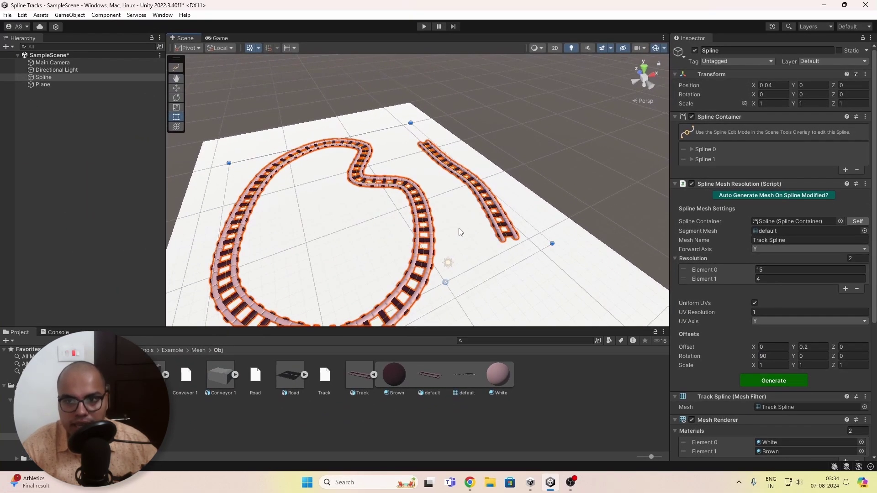
{"action": "scroll", "coordinate": [462, 232], "scroll_direction": "up", "scroll_amount": 3}
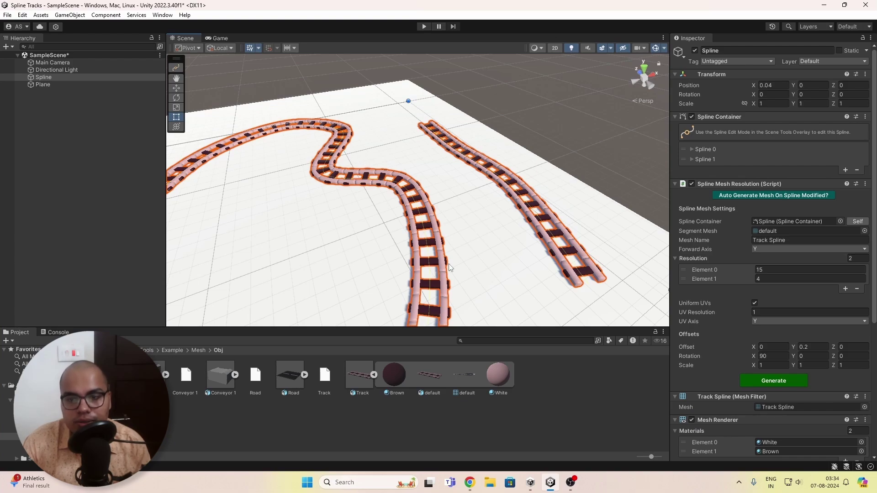
{"action": "scroll", "coordinate": [448, 265], "scroll_direction": "down", "scroll_amount": 3}
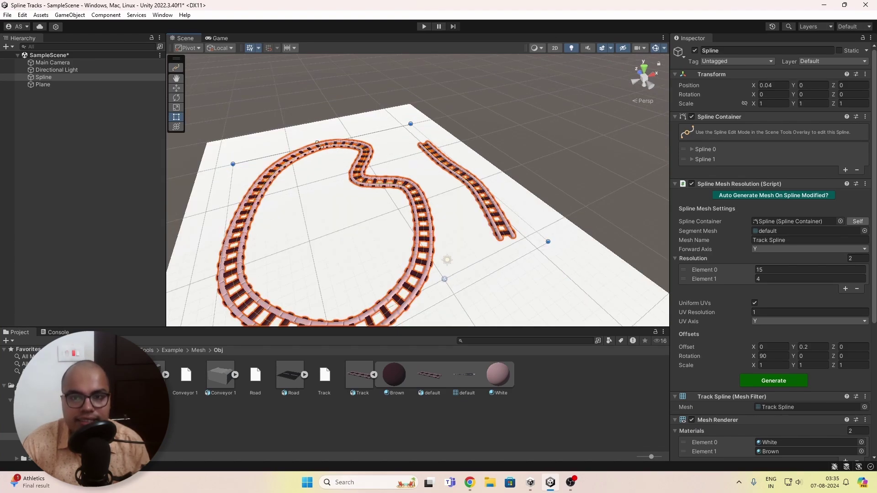